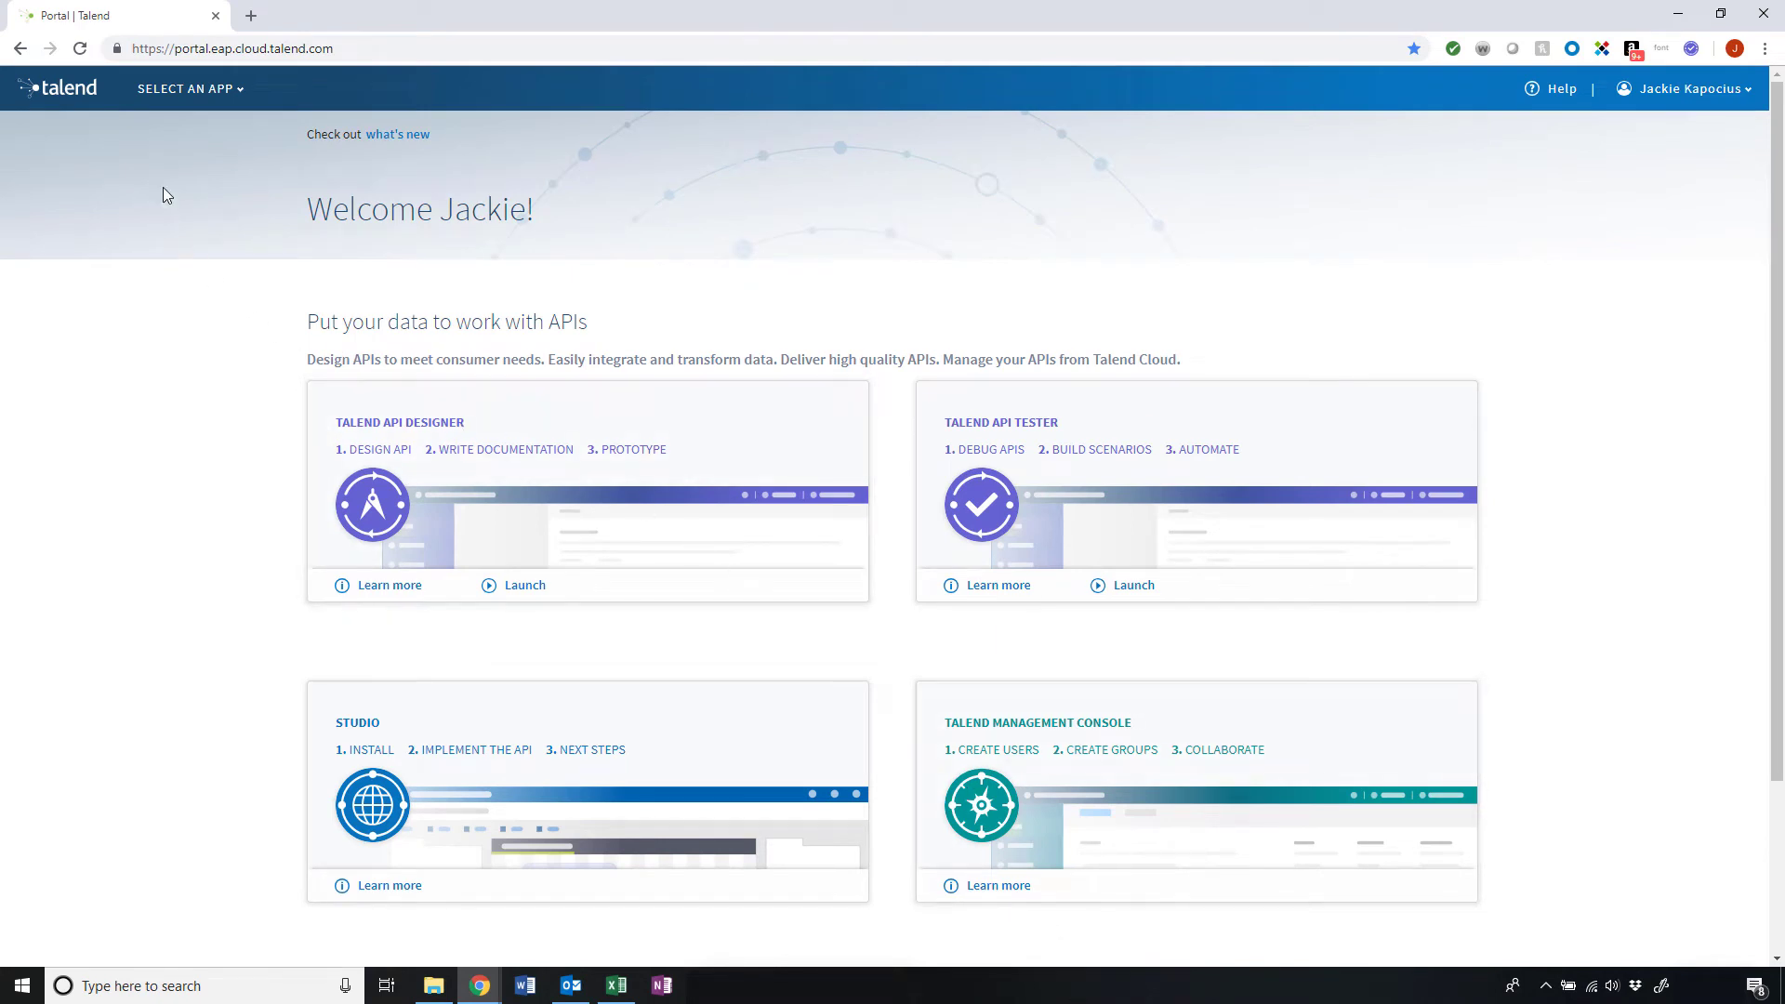
Show and then dismiss the SELECT AN APP list on the portal welcome page.
{"action": "left_click", "coordinate": [209, 88]}
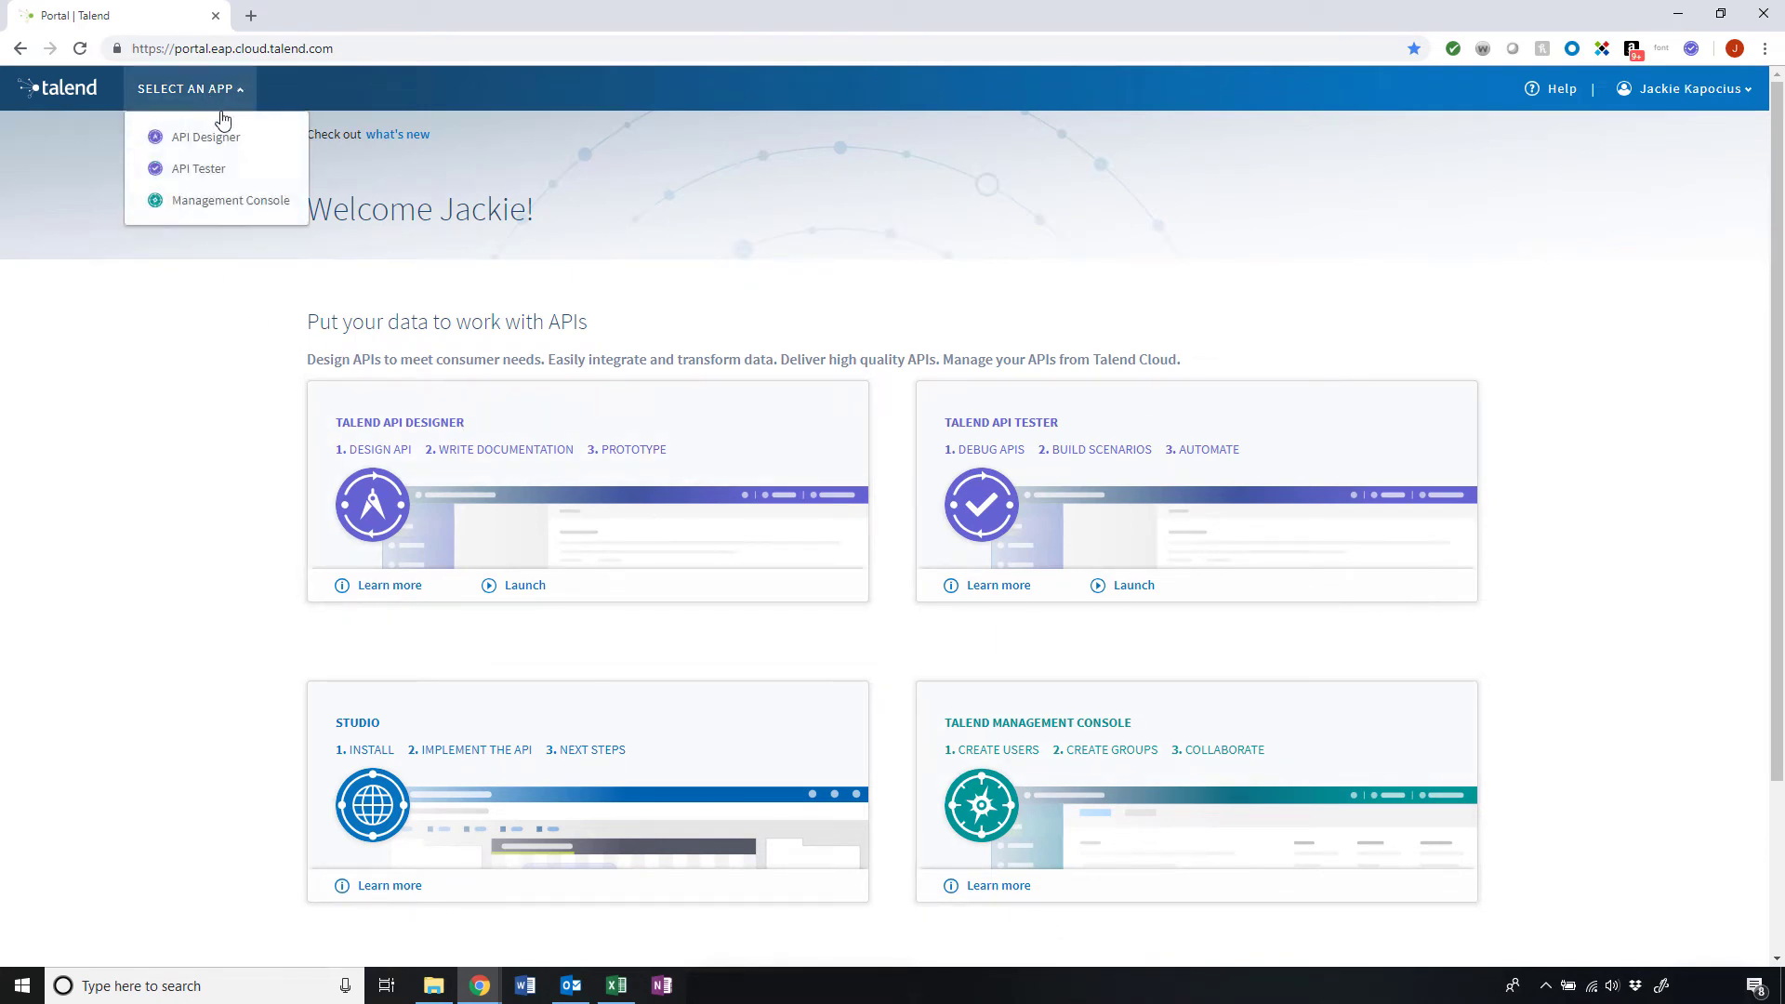
{"action": "left_click", "coordinate": [210, 314]}
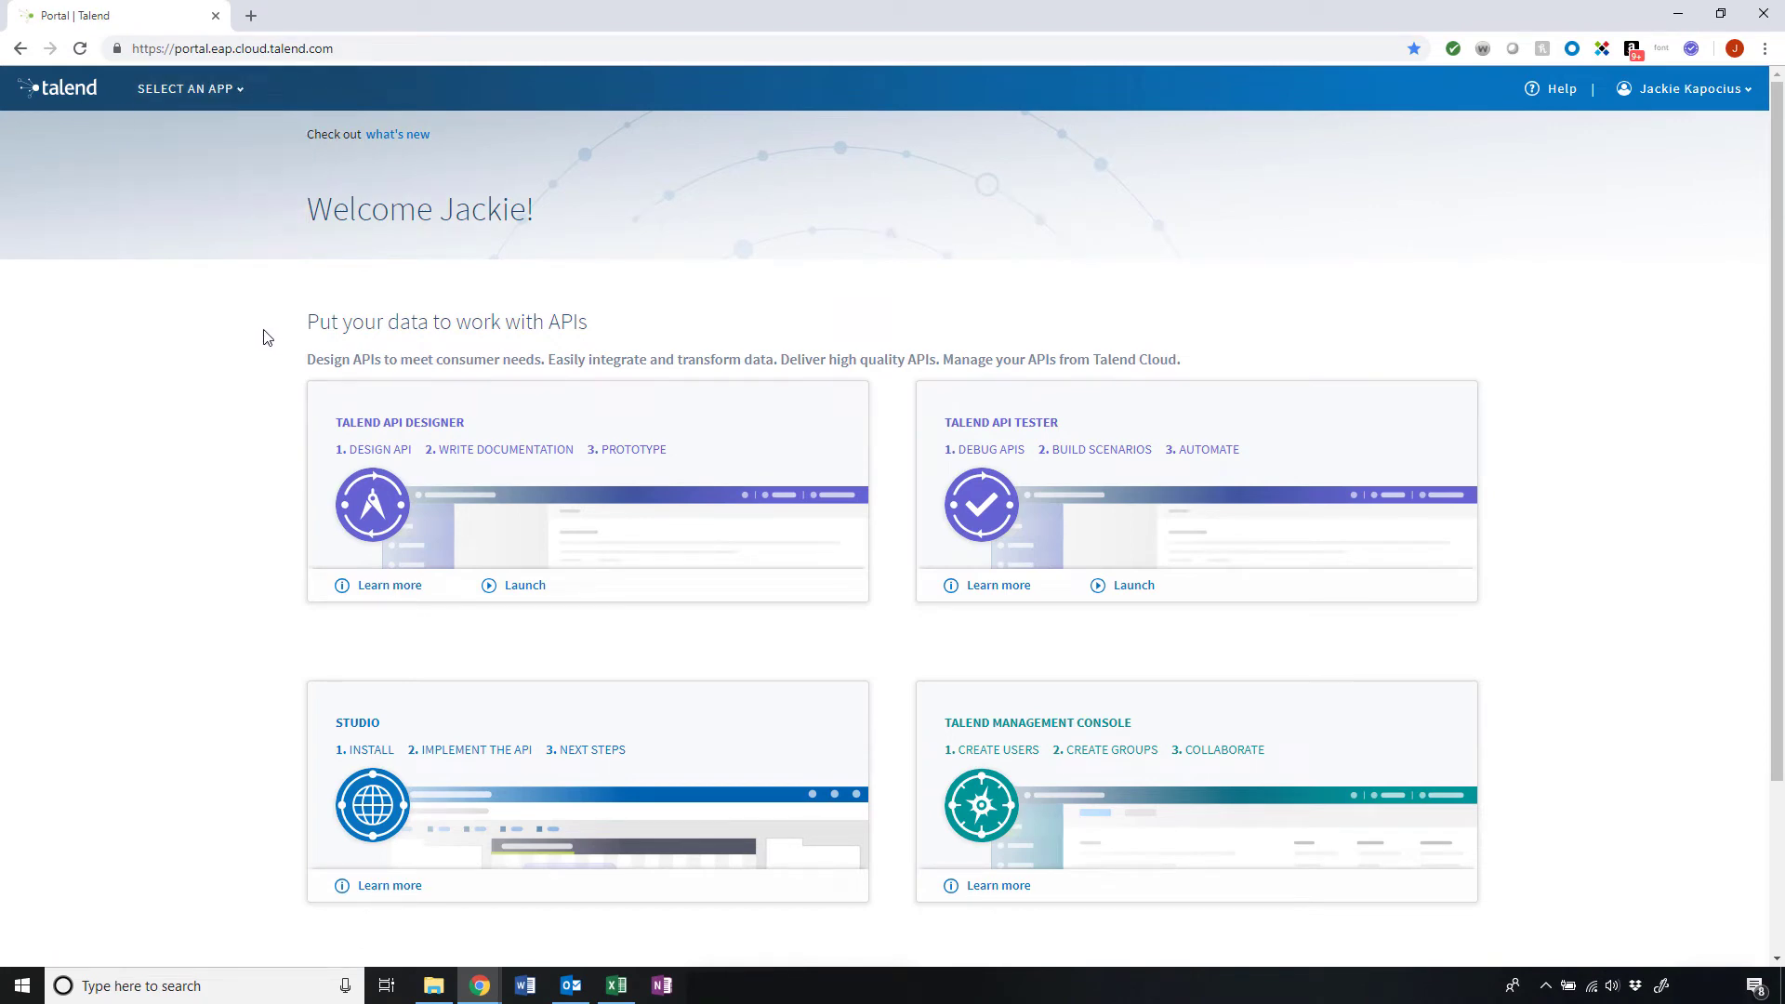
Open the API Designer introduction, review Write Documentation and Prototype, and launch API Designer.
{"action": "left_click", "coordinate": [564, 421]}
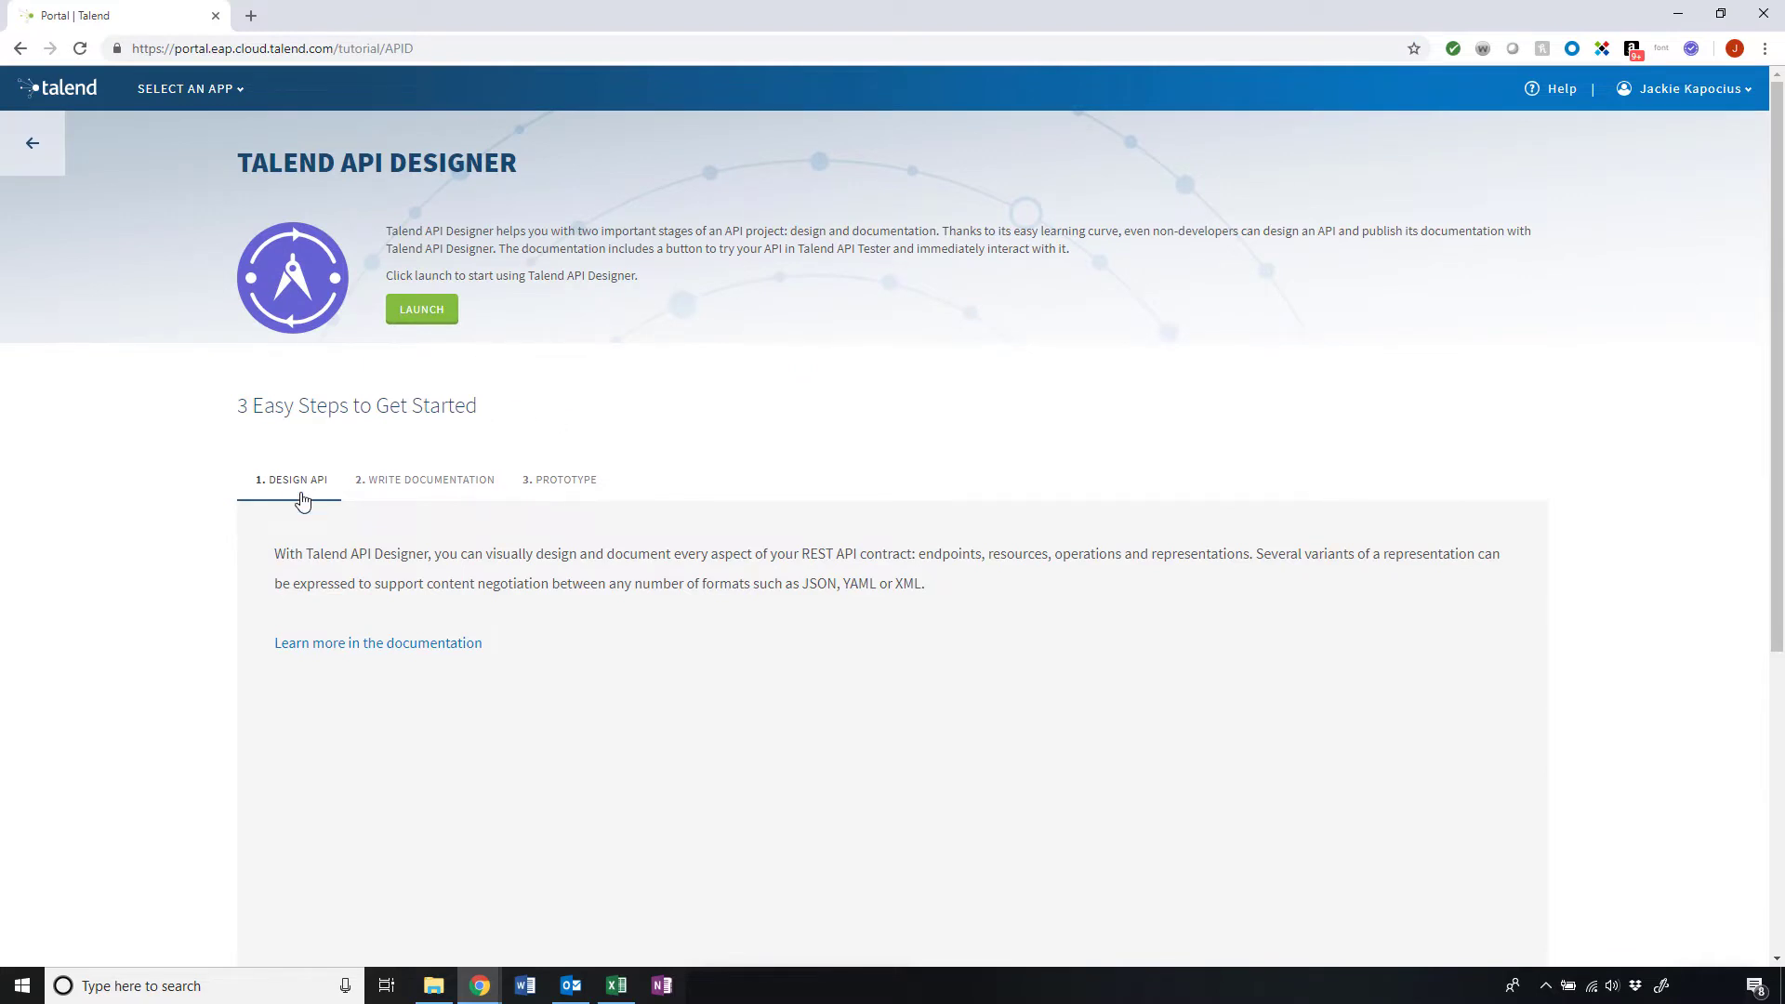
{"action": "left_click", "coordinate": [436, 490]}
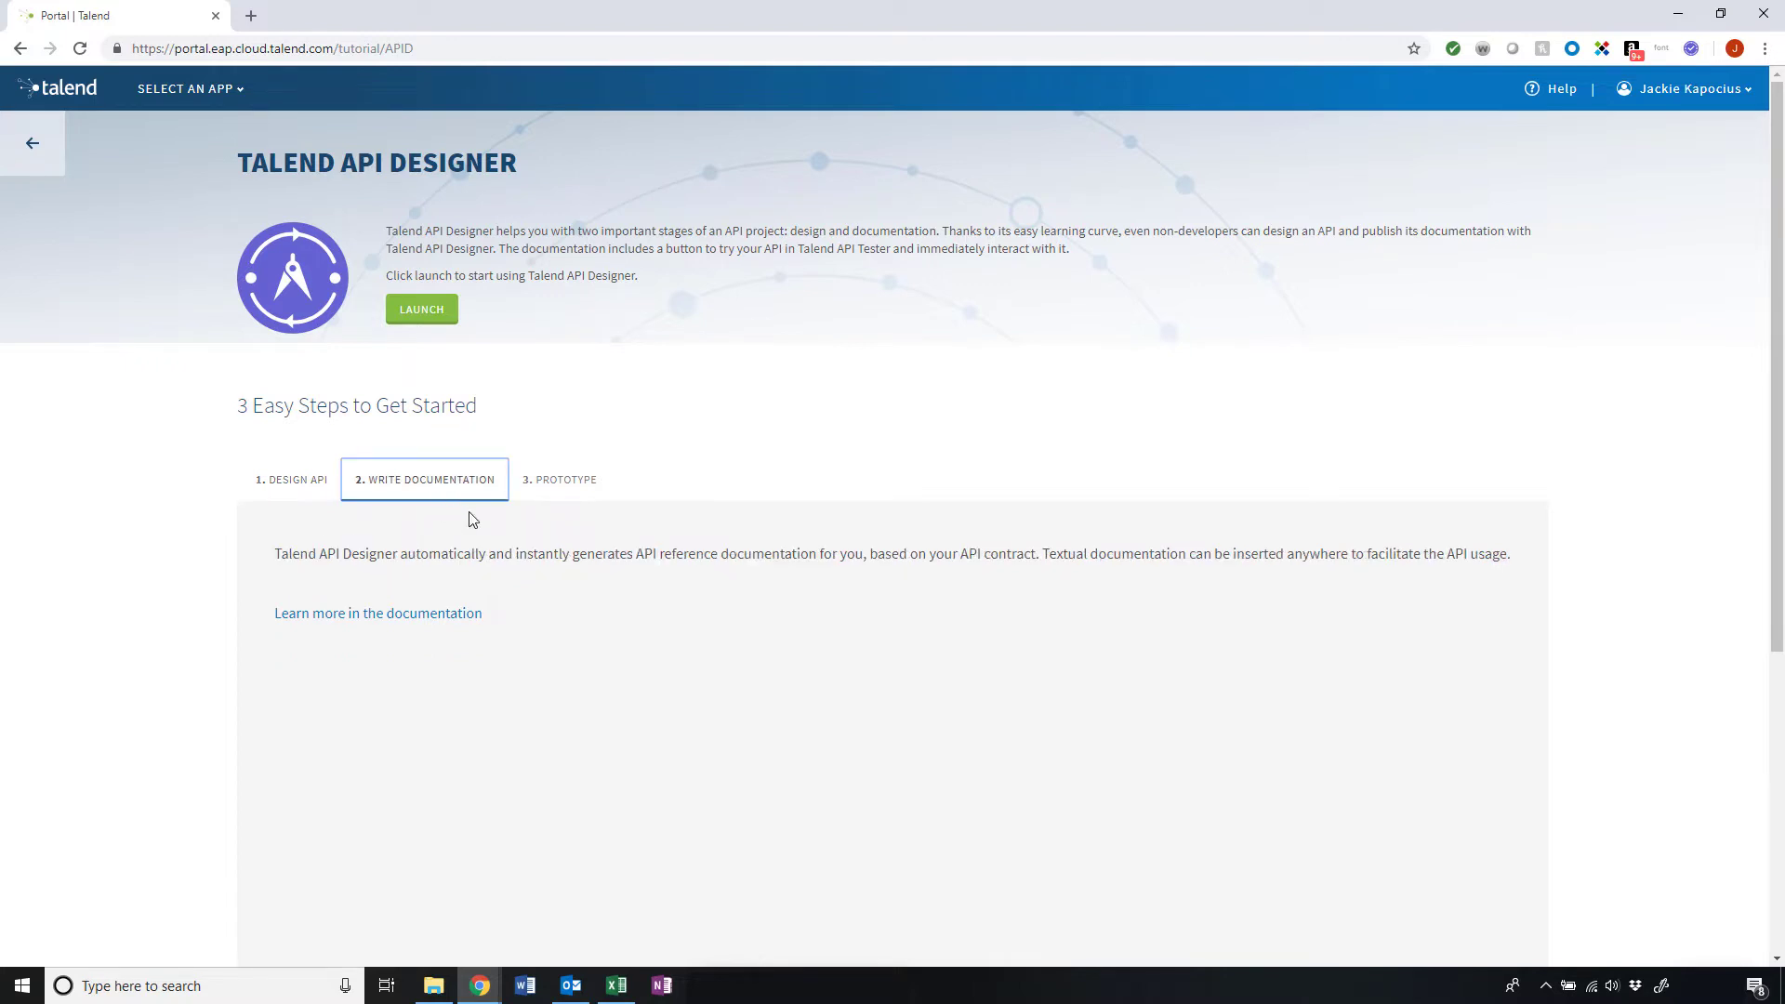
{"action": "left_click", "coordinate": [567, 490]}
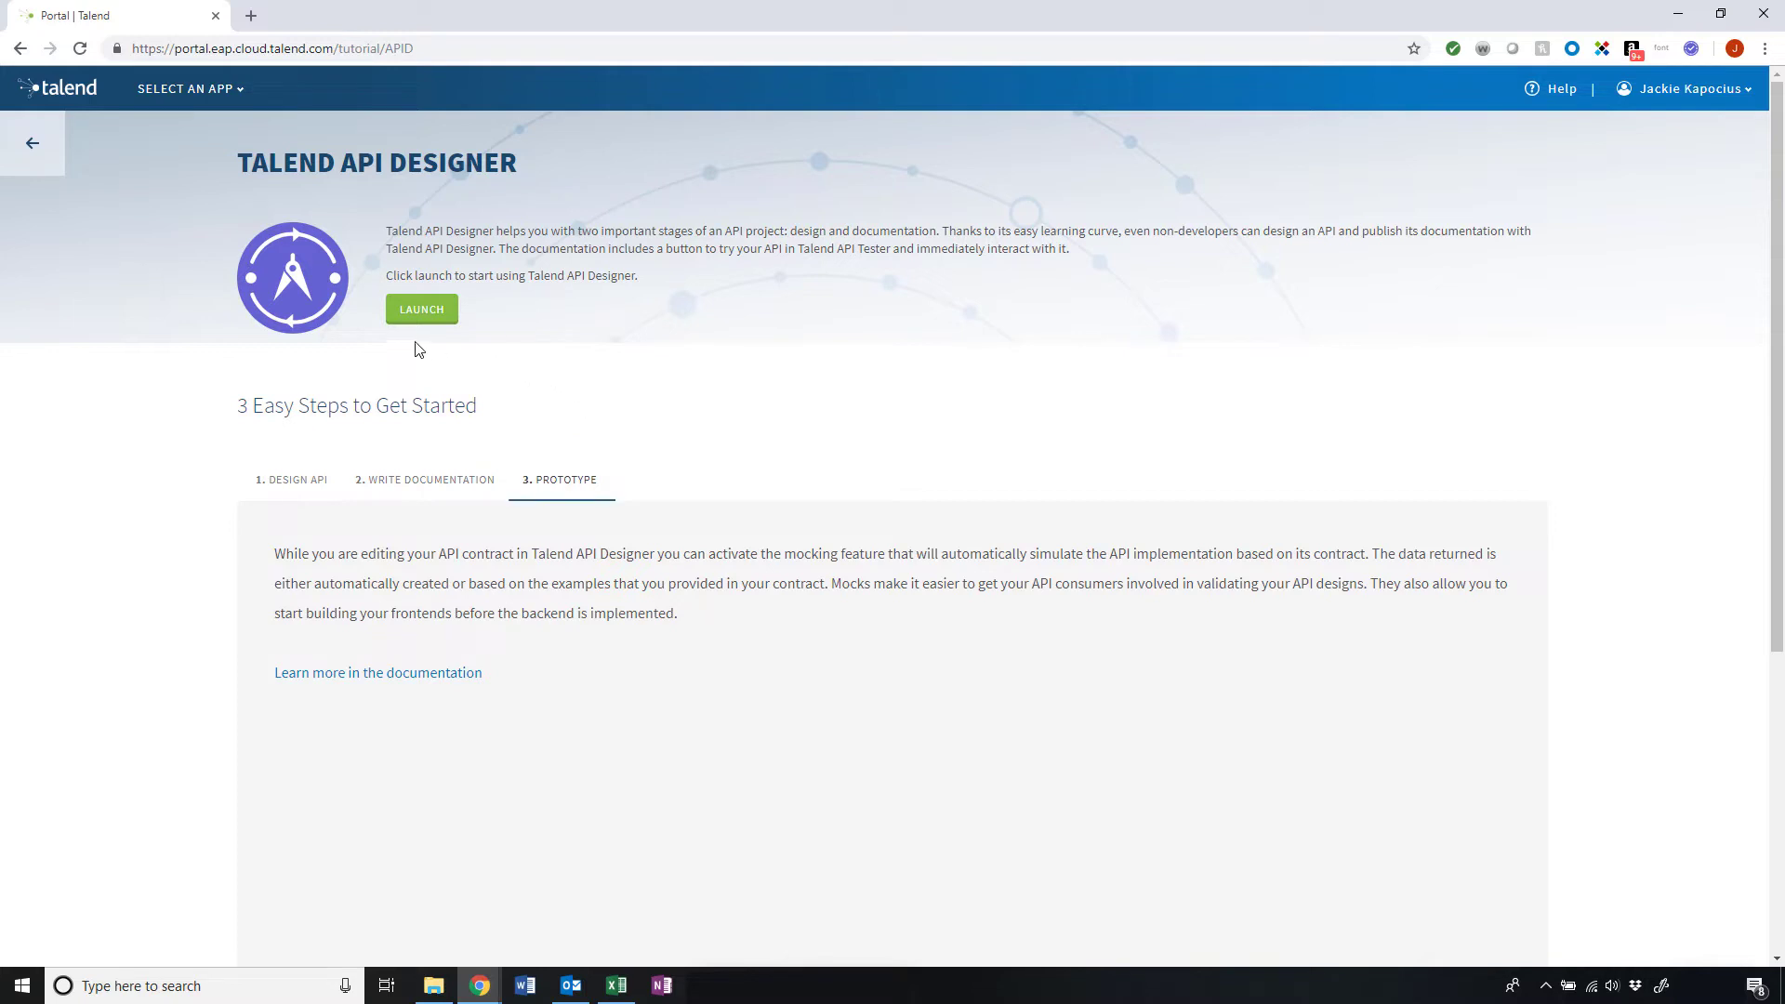
{"action": "left_click", "coordinate": [420, 310]}
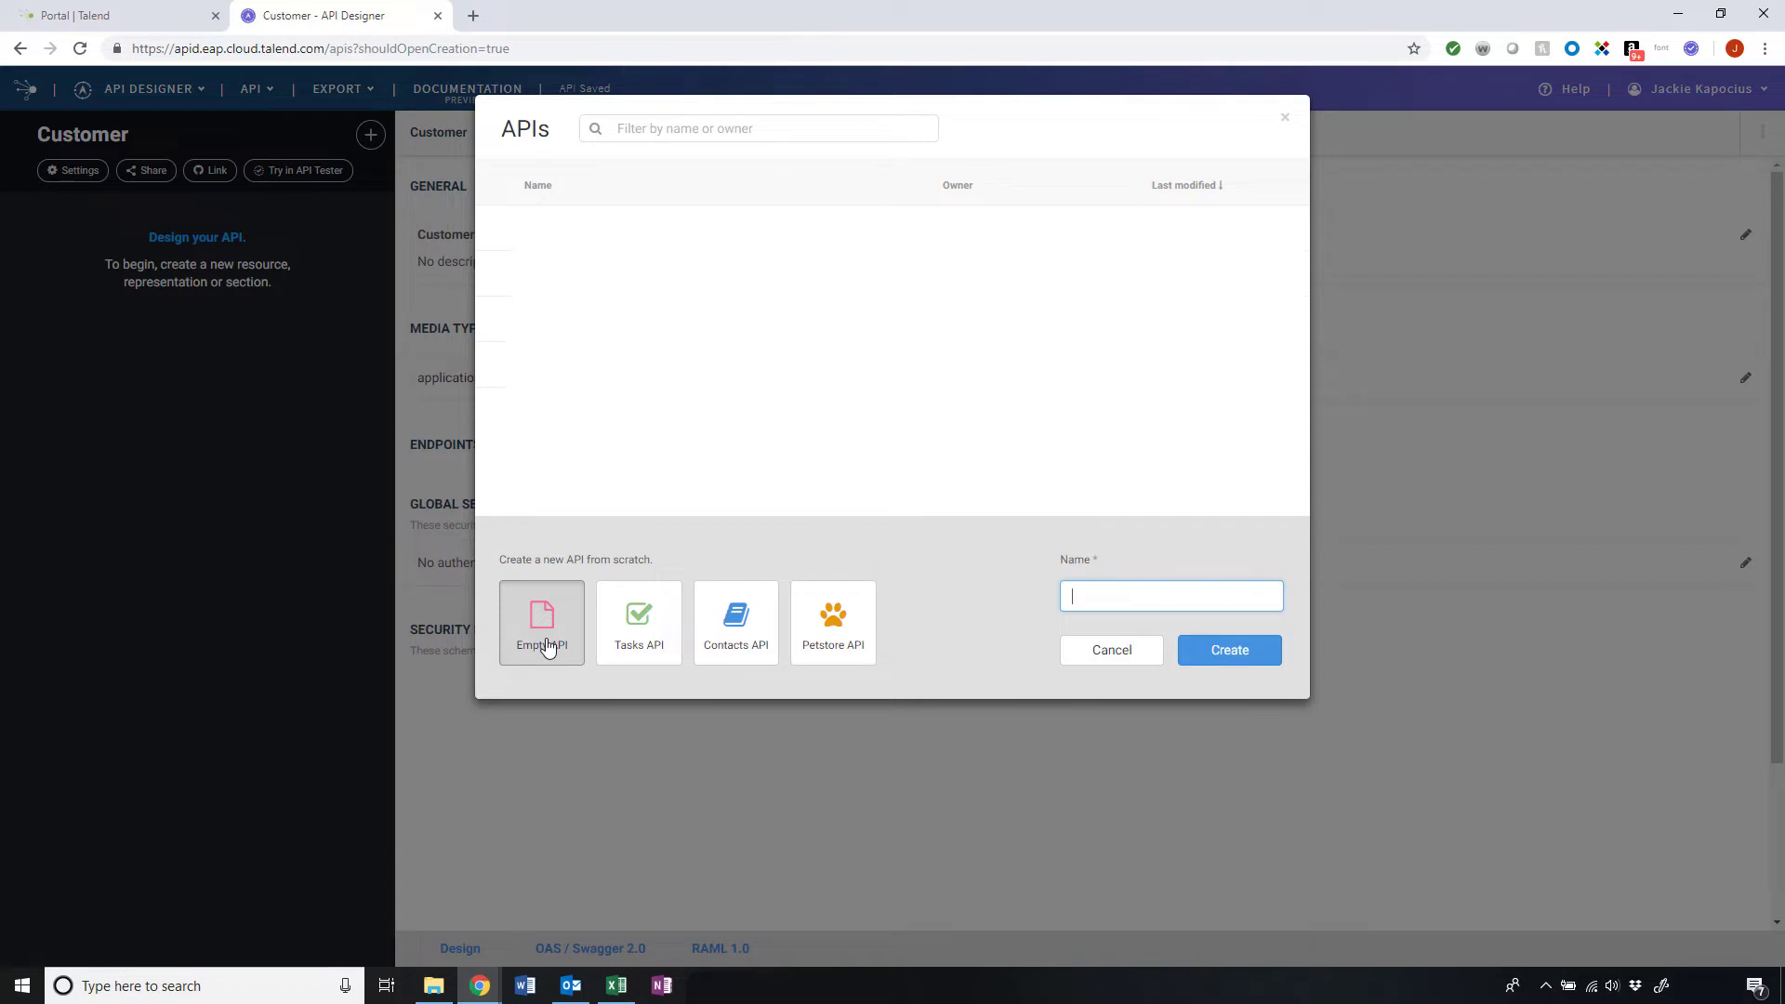
Create the Petstore API from the Petstore sample tile.
{"action": "left_click", "coordinate": [834, 655]}
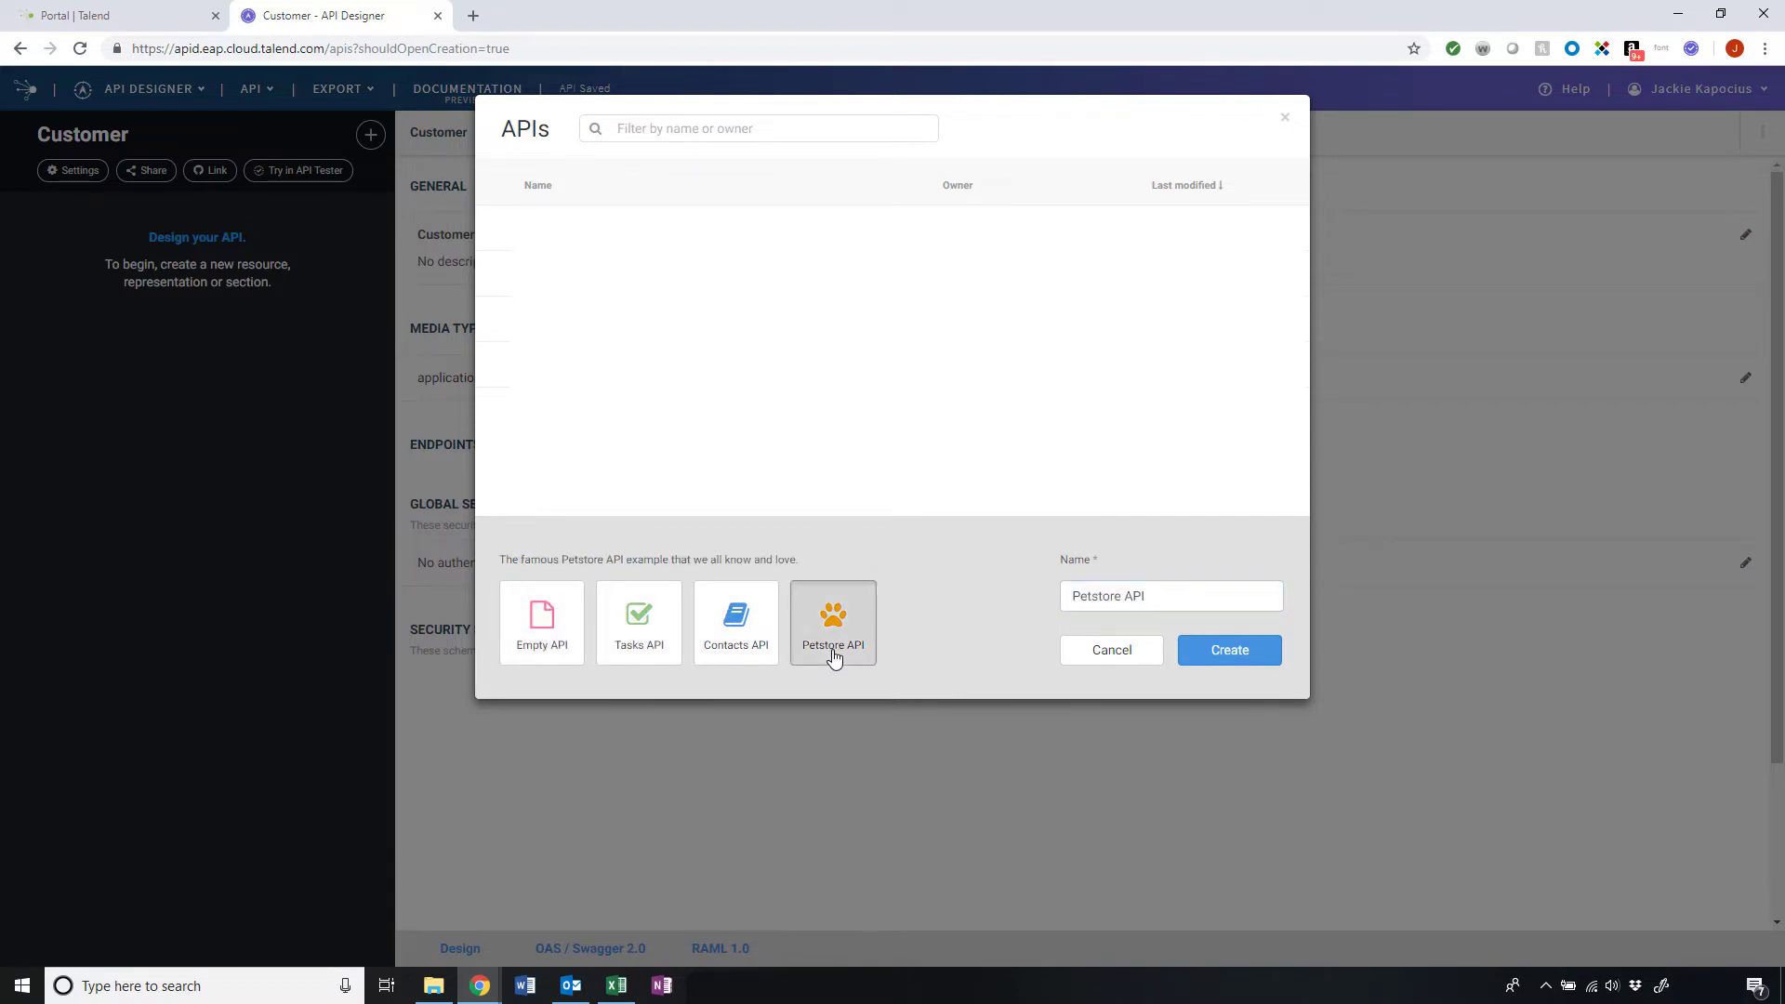
{"action": "left_click", "coordinate": [1229, 650]}
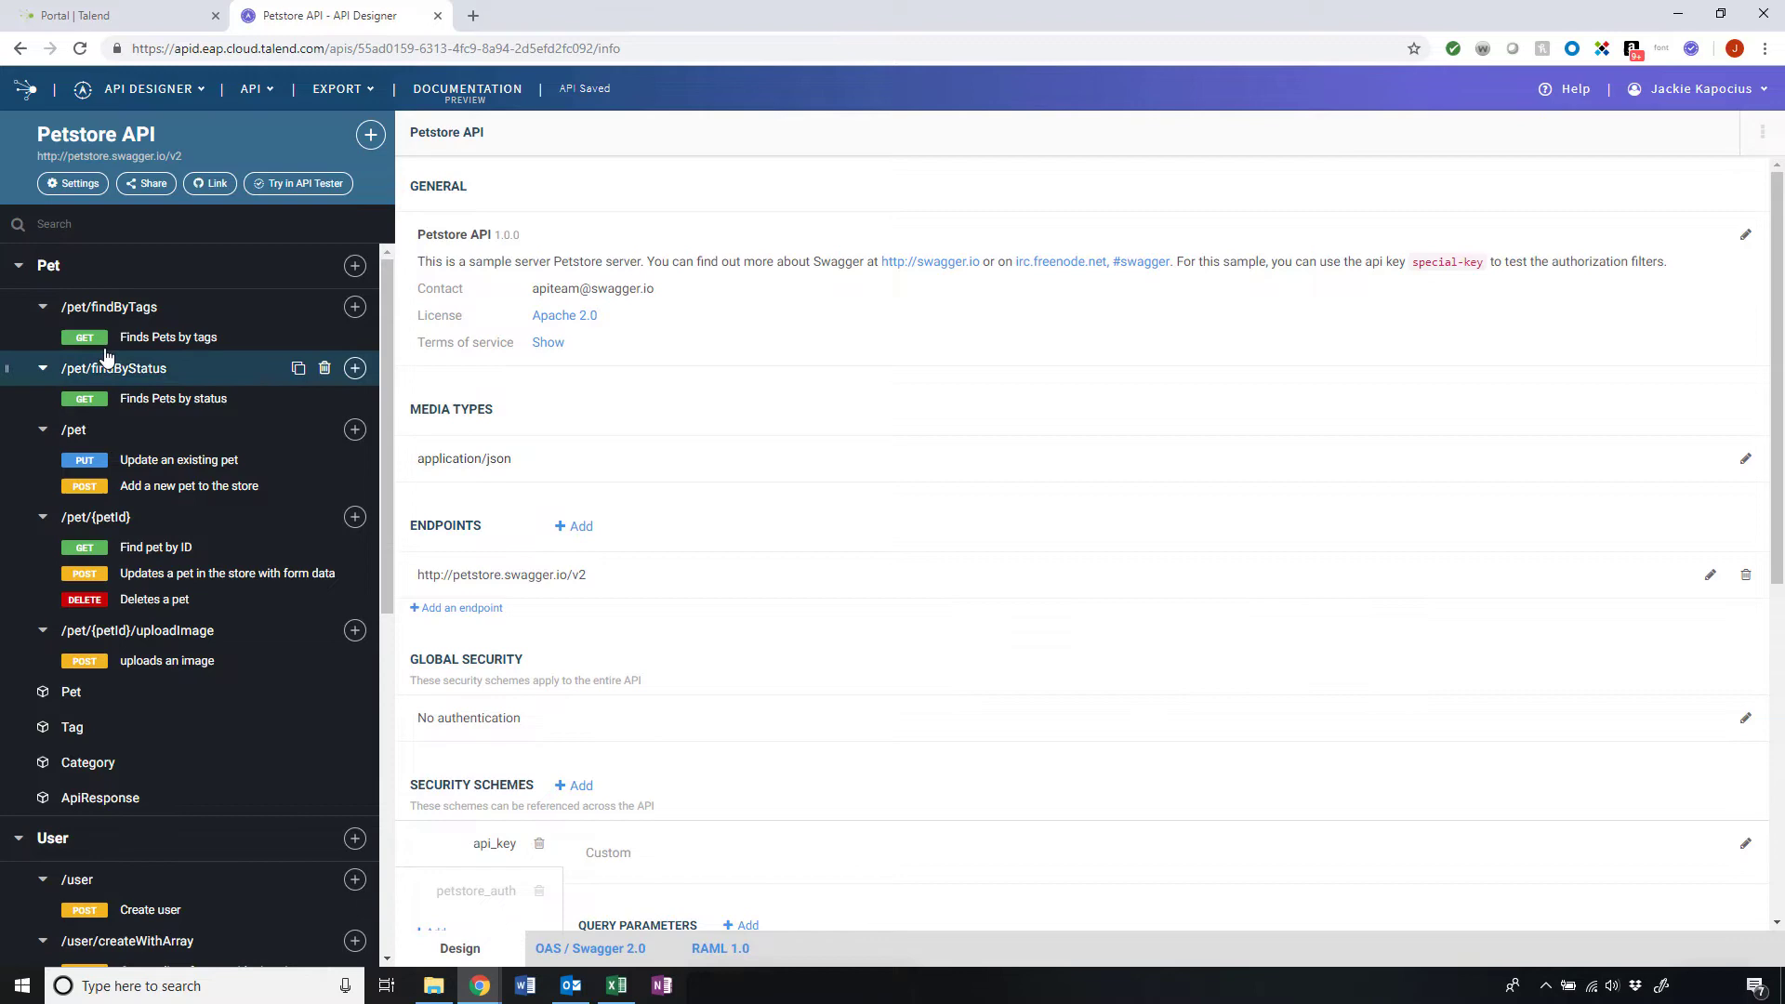
View the GET Finds Pets by tags operation under /pet/findByTags and show the add options.
{"action": "left_click", "coordinate": [95, 311]}
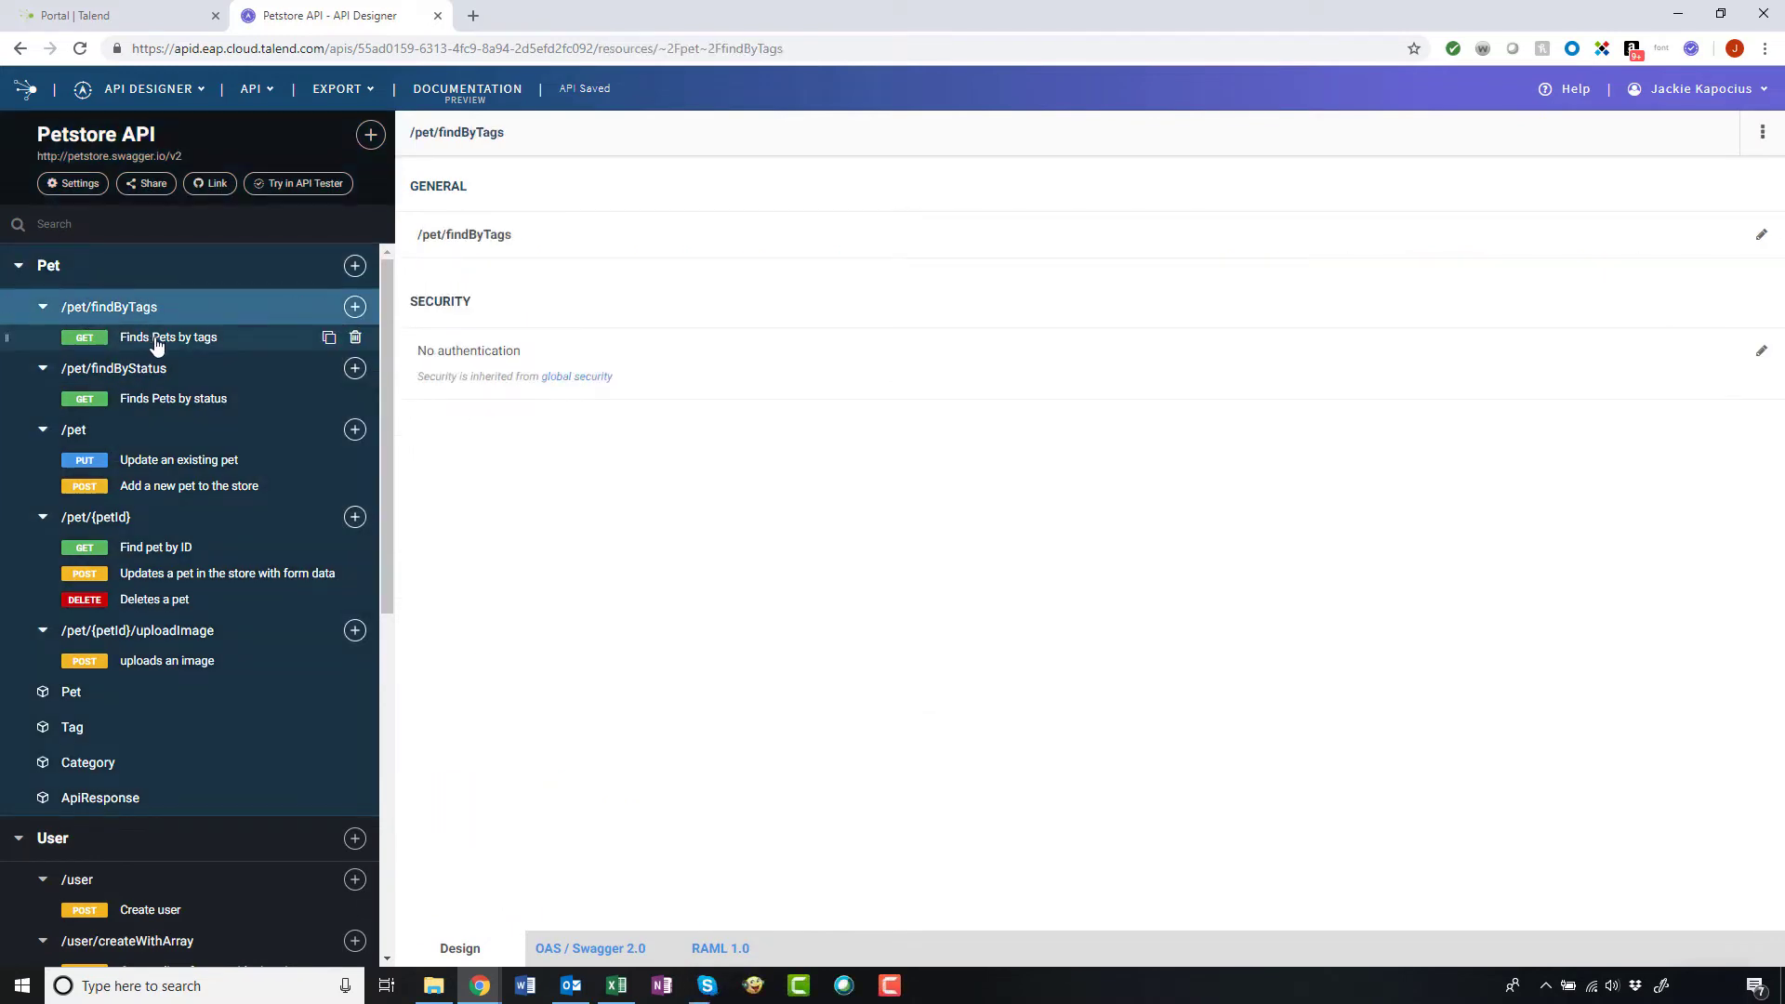
{"action": "left_click", "coordinate": [158, 339]}
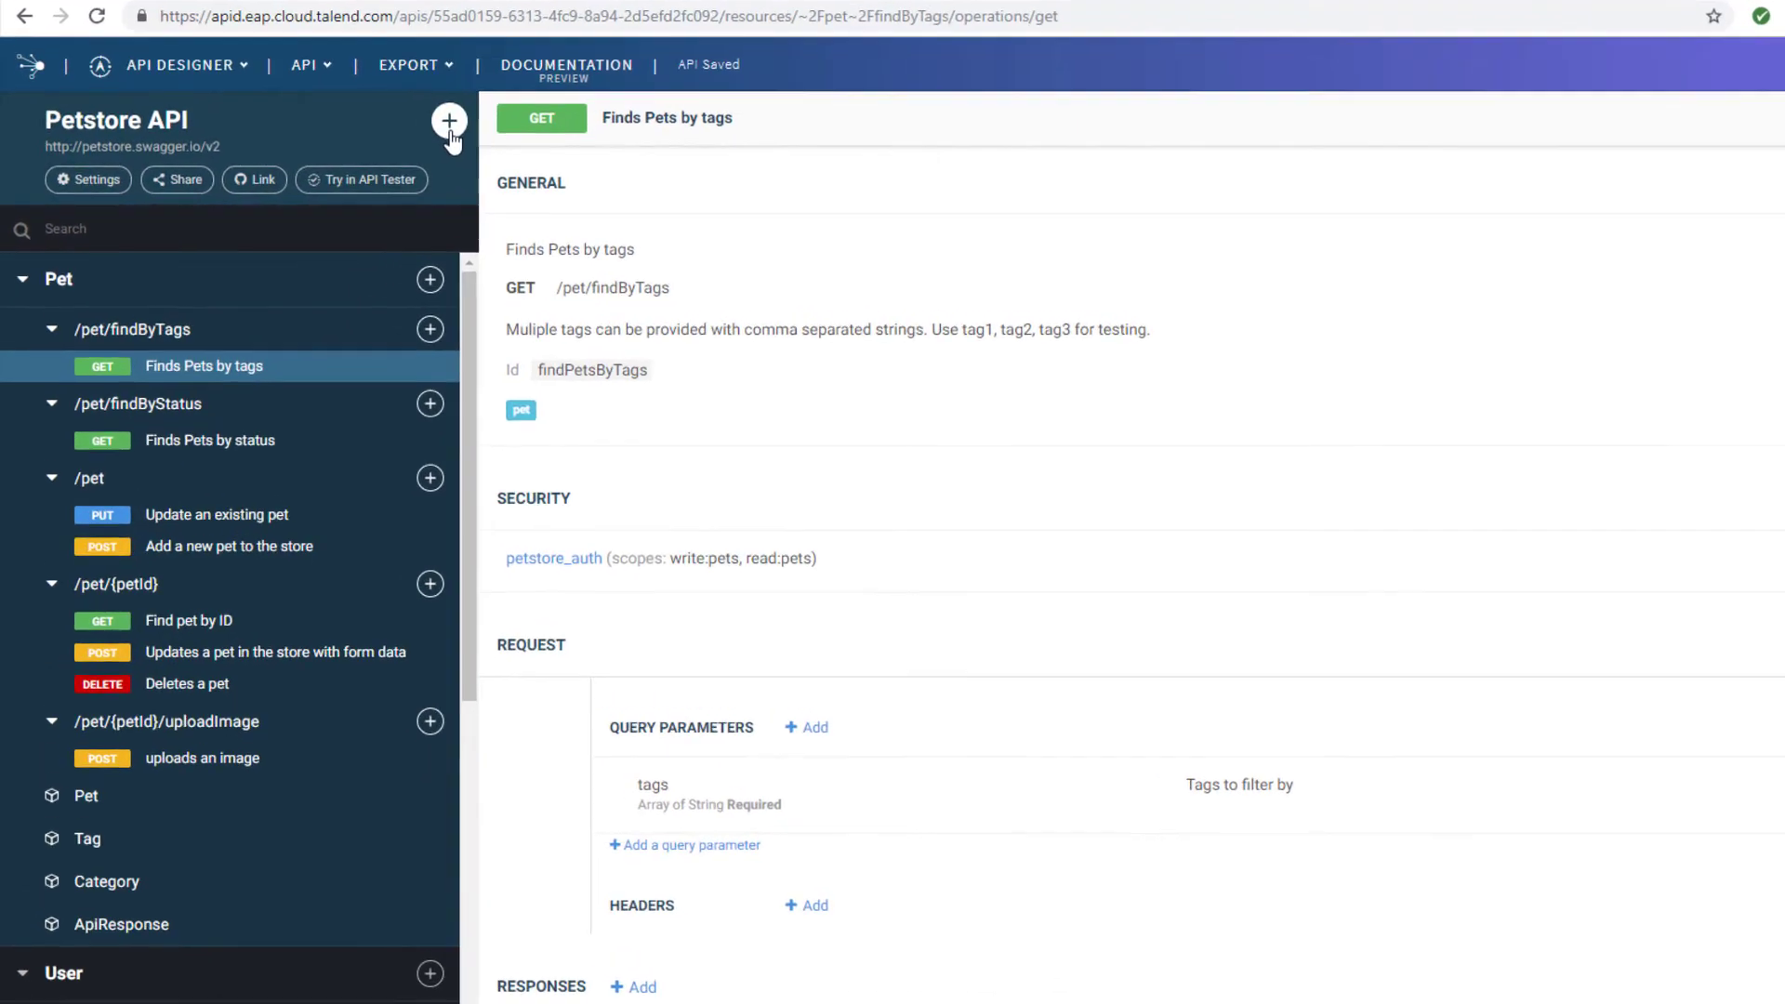
{"action": "left_click", "coordinate": [419, 127]}
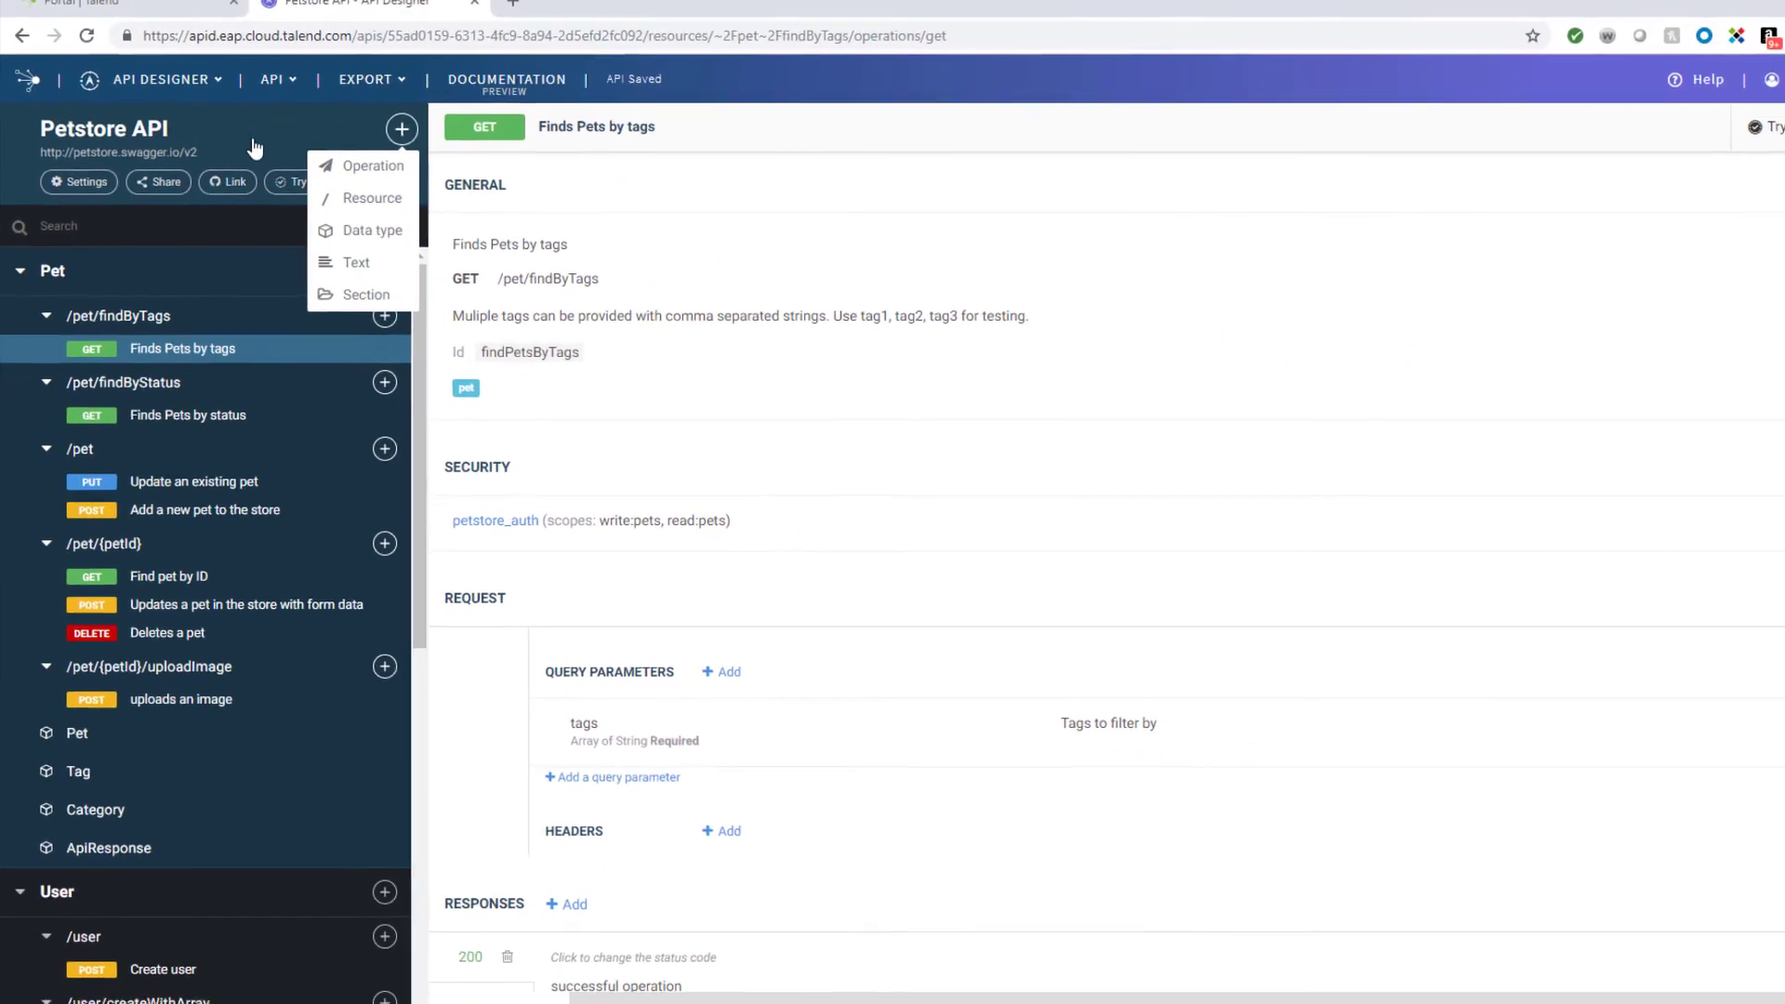
Close the add menu and show the Petstore API title's overview page.
{"action": "left_click", "coordinate": [234, 146]}
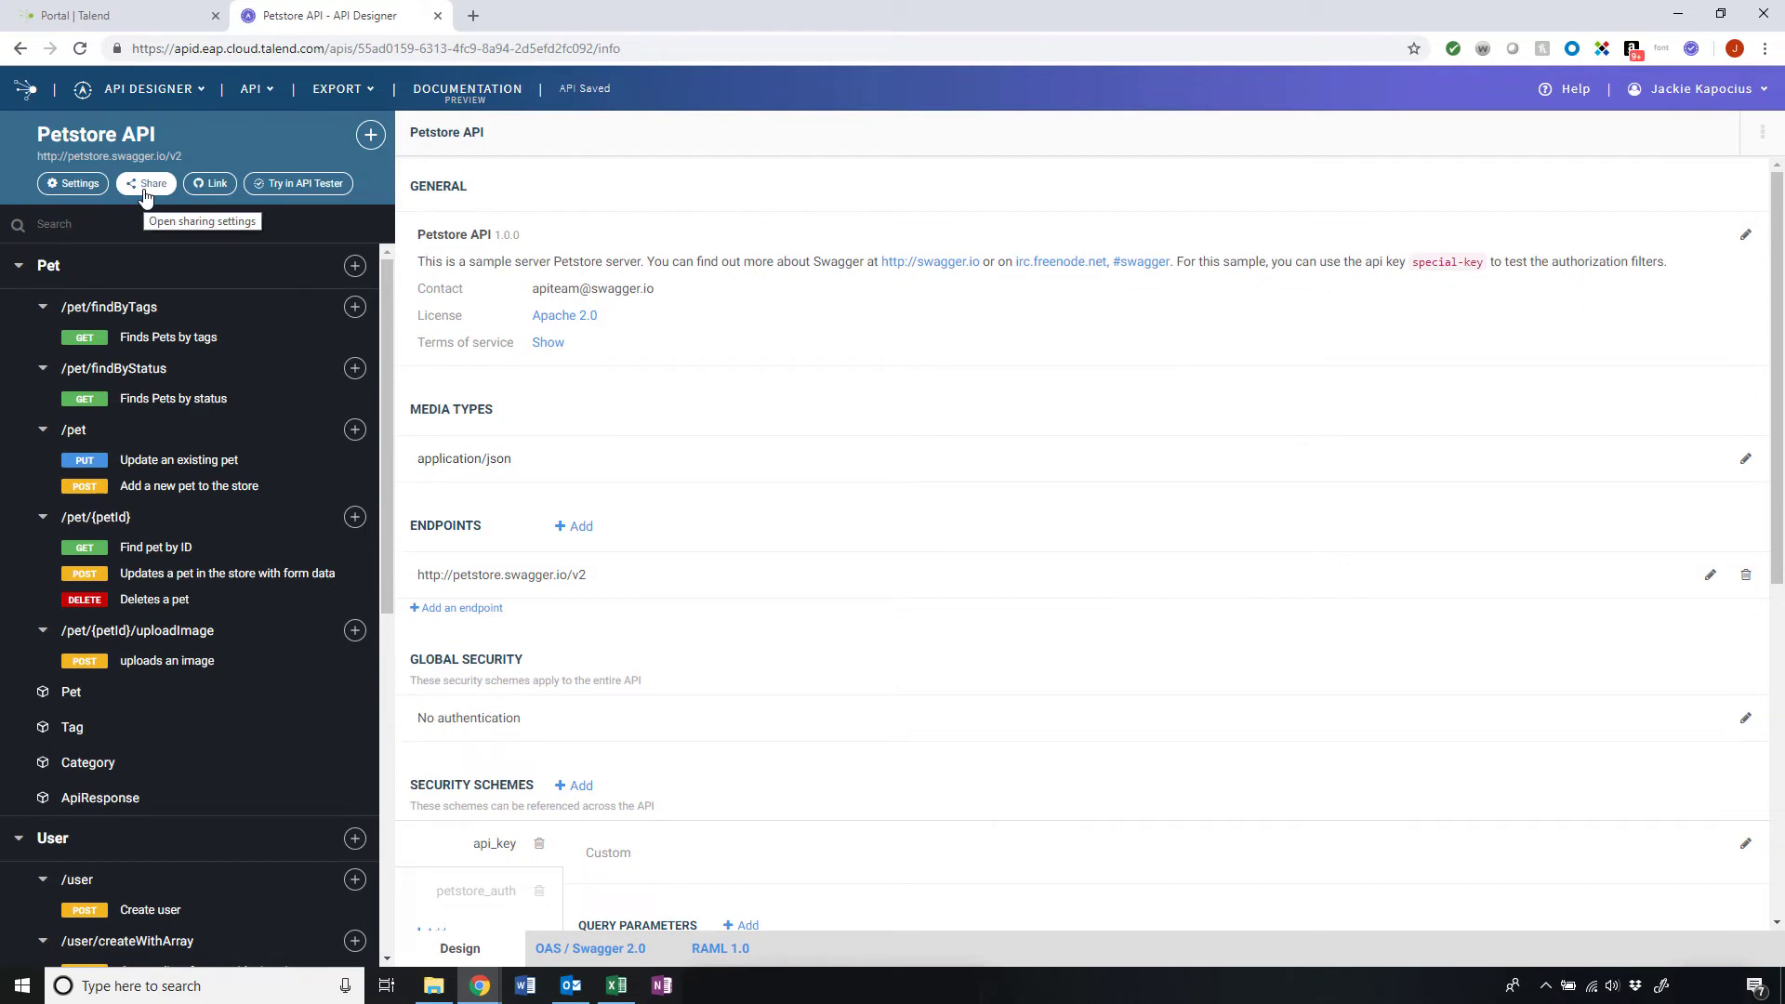
Turn Mock Enabled on in the Petstore API settings and save.
{"action": "left_click", "coordinate": [64, 188]}
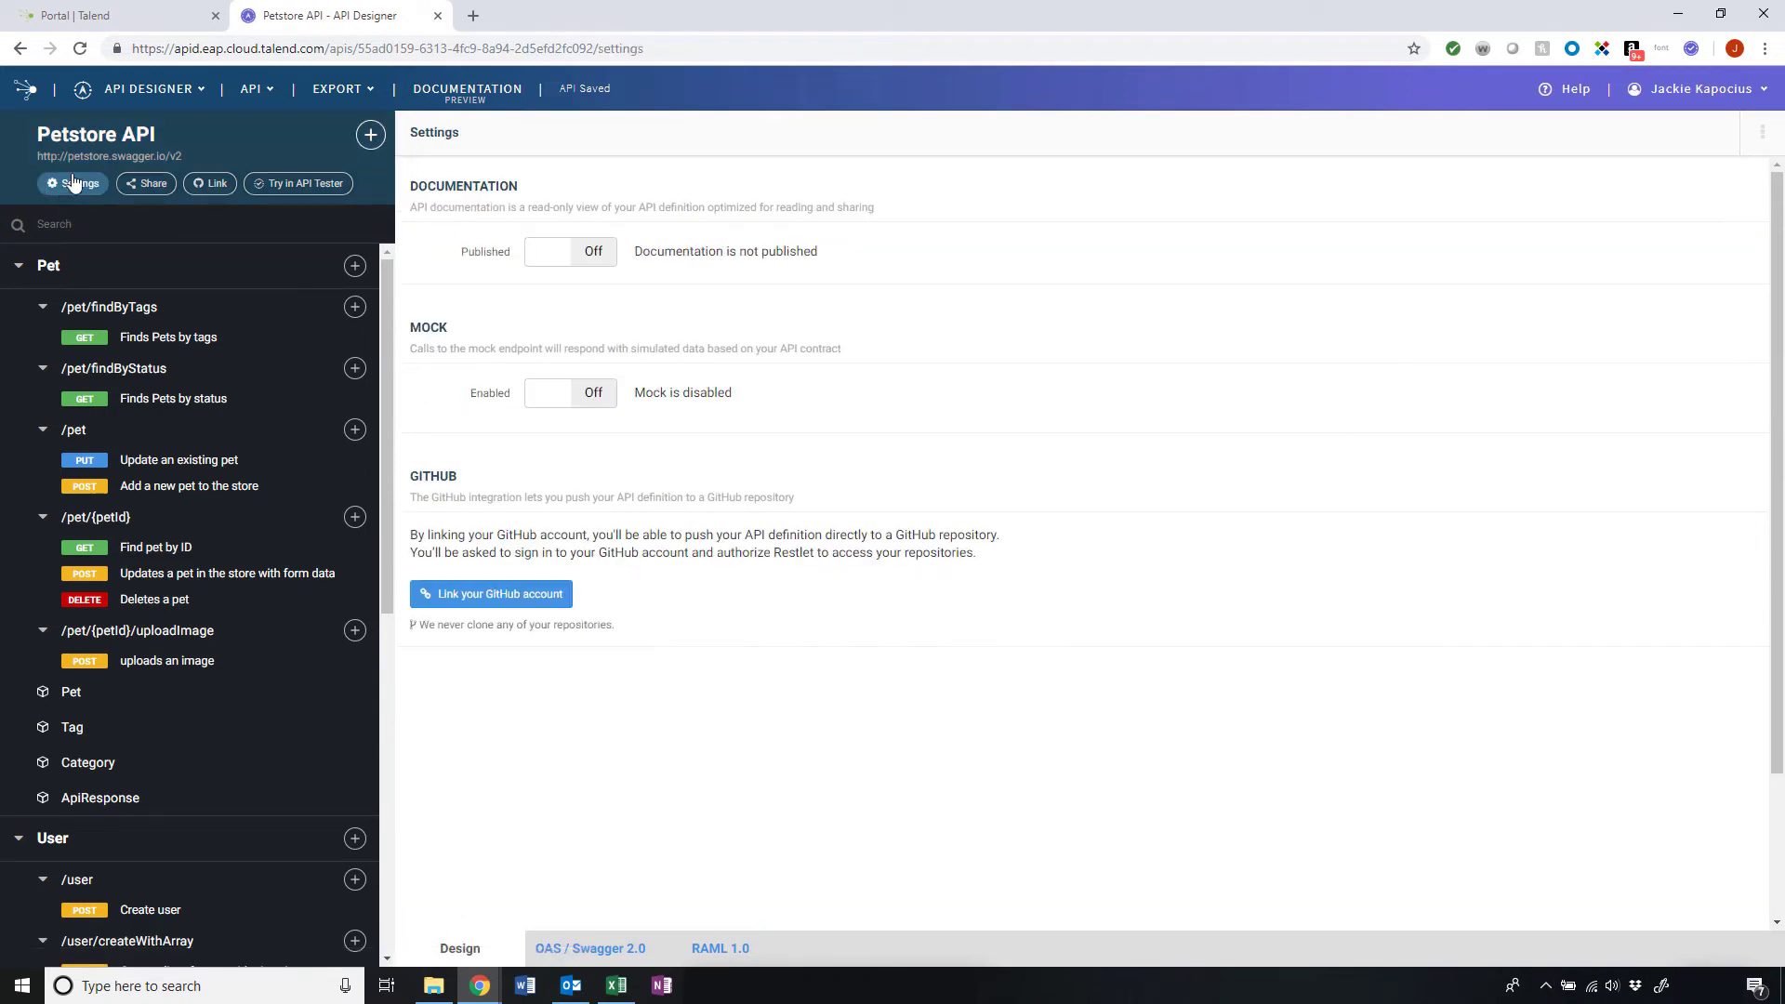
{"action": "left_click", "coordinate": [608, 409]}
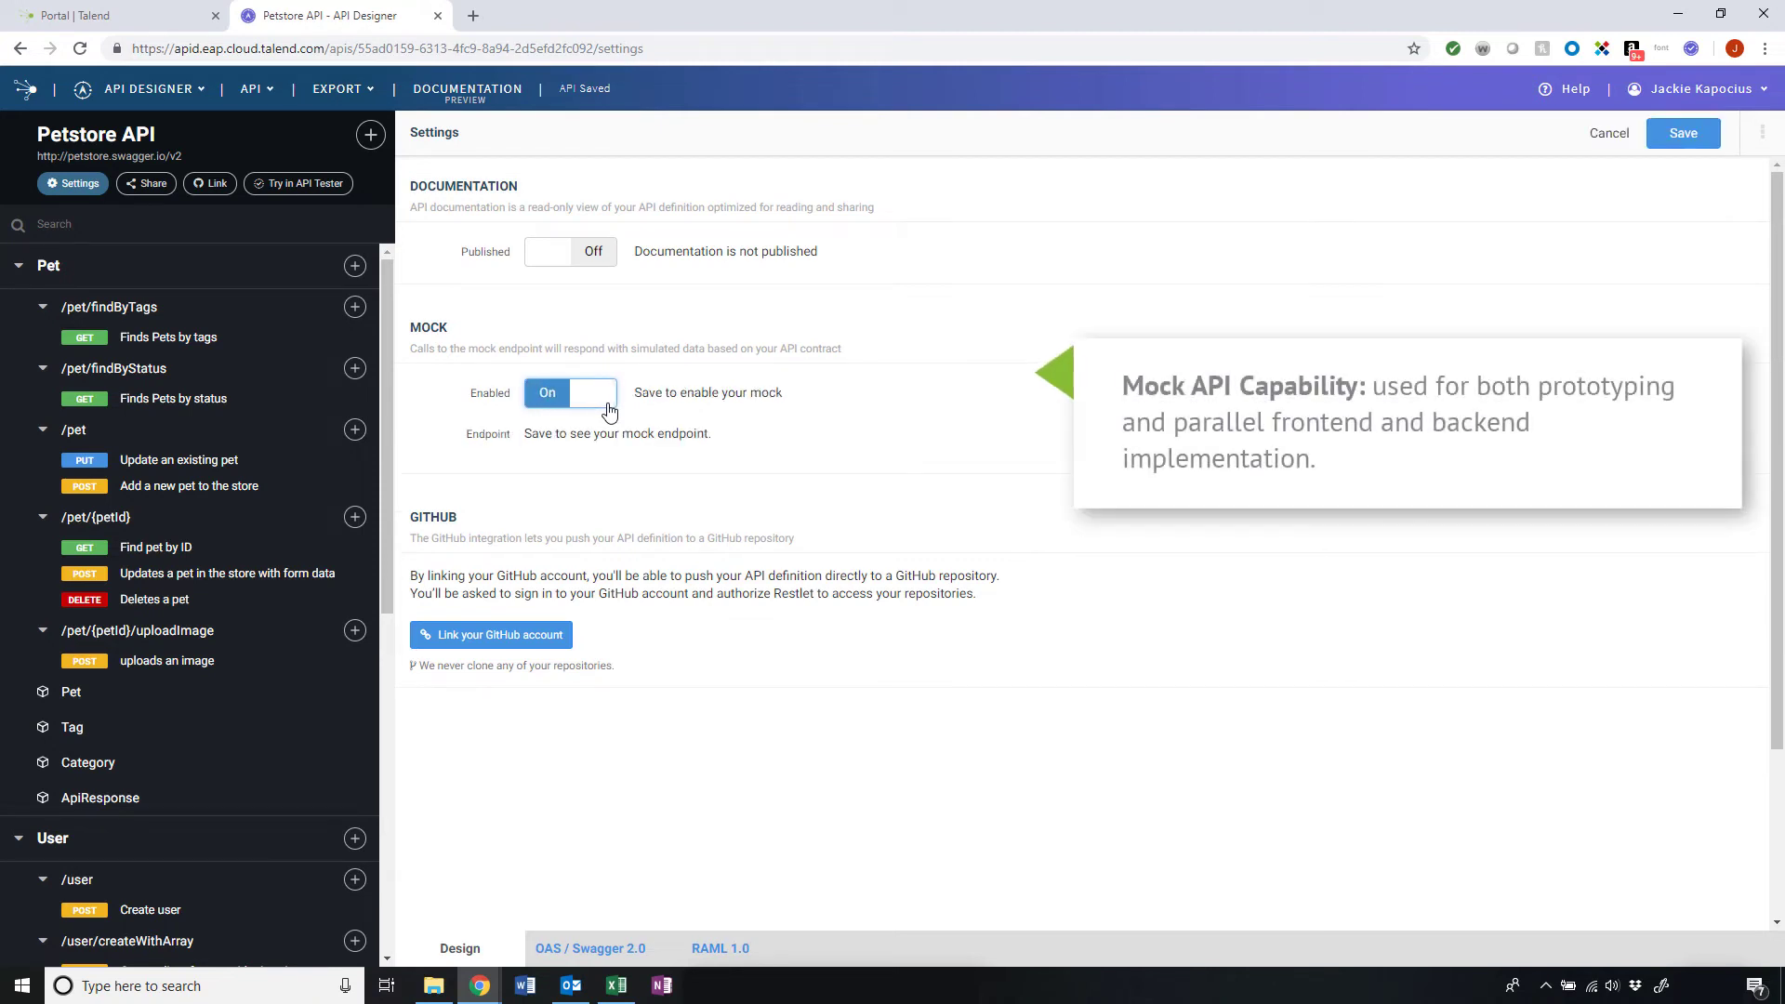
{"action": "left_click", "coordinate": [1682, 133]}
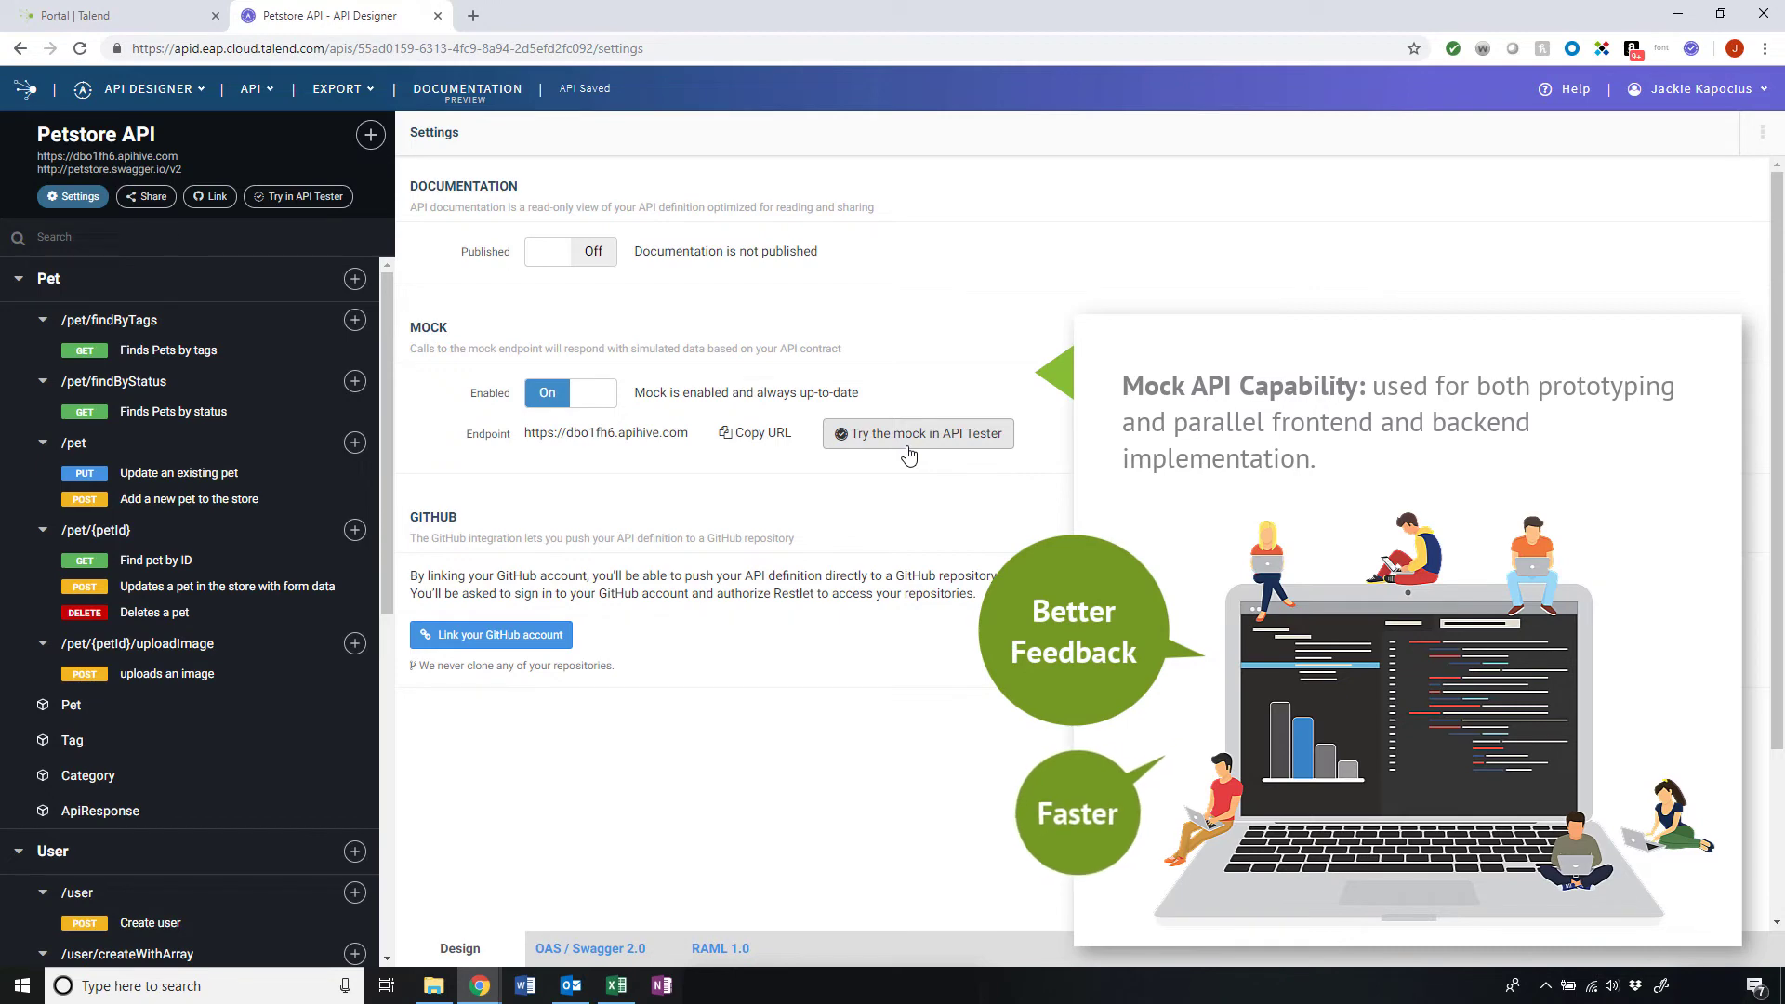
Publish the documentation at subdomain mypetstoreapi with Public visibility, and save.
{"action": "left_click", "coordinate": [573, 251]}
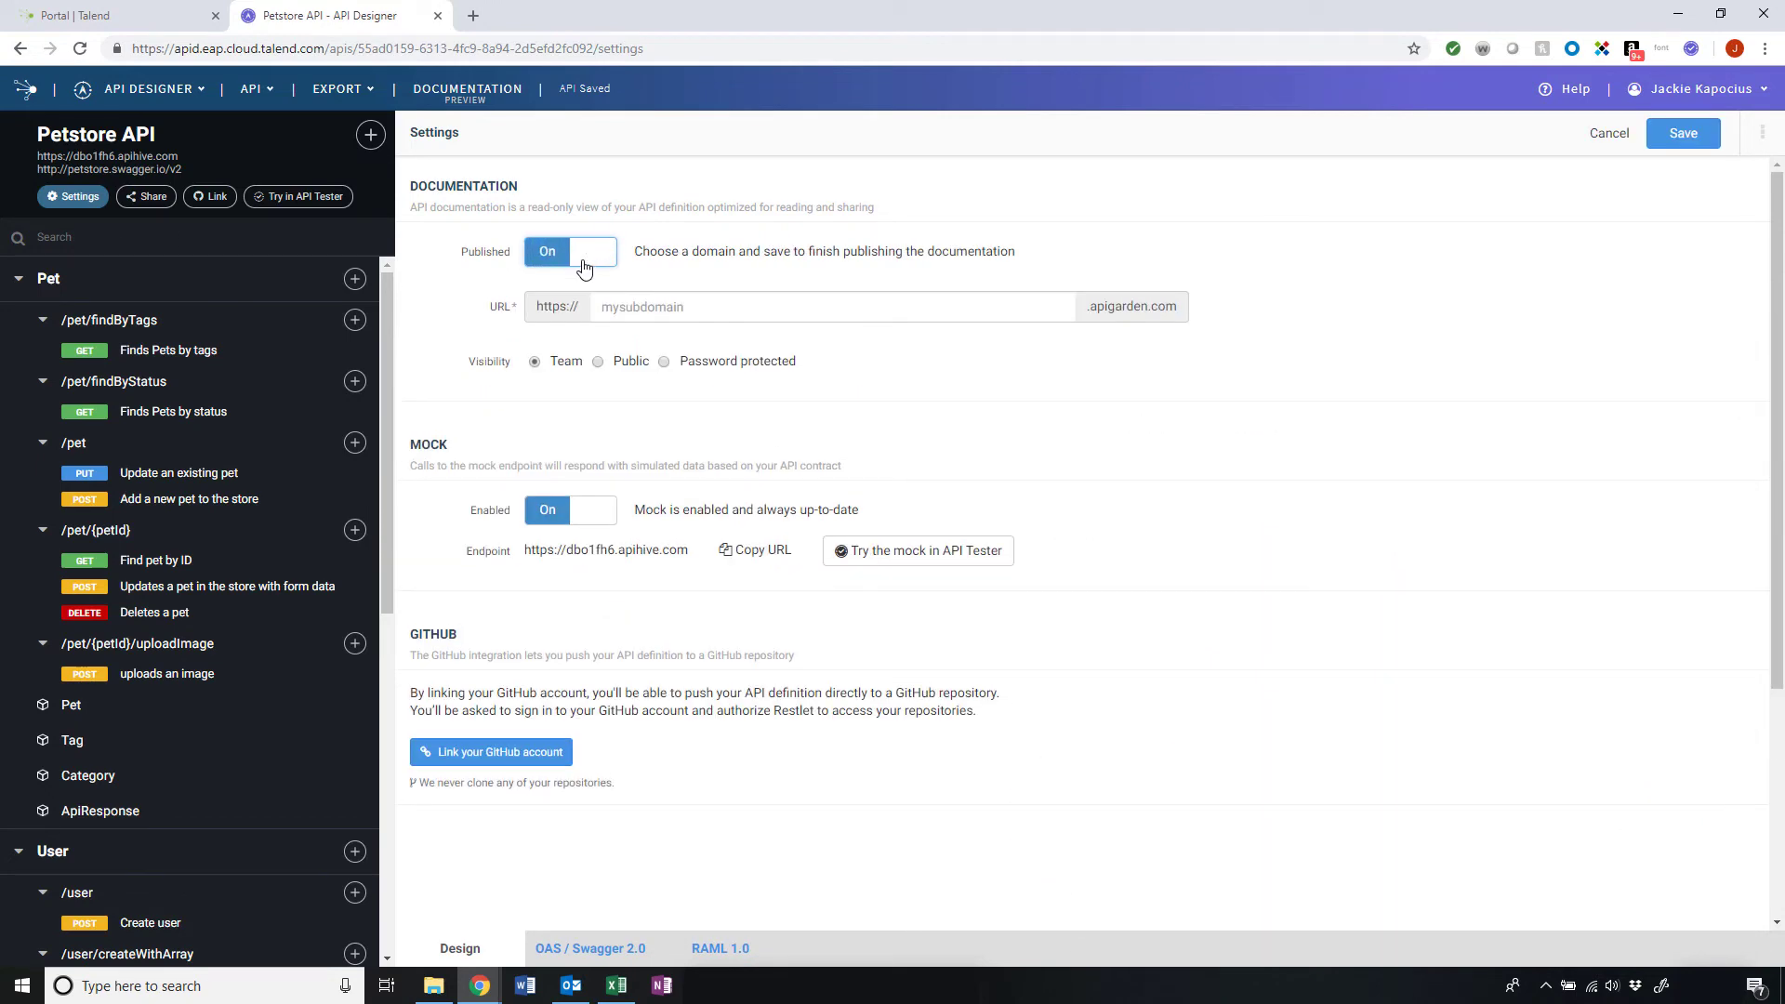
{"action": "left_click", "coordinate": [676, 308]}
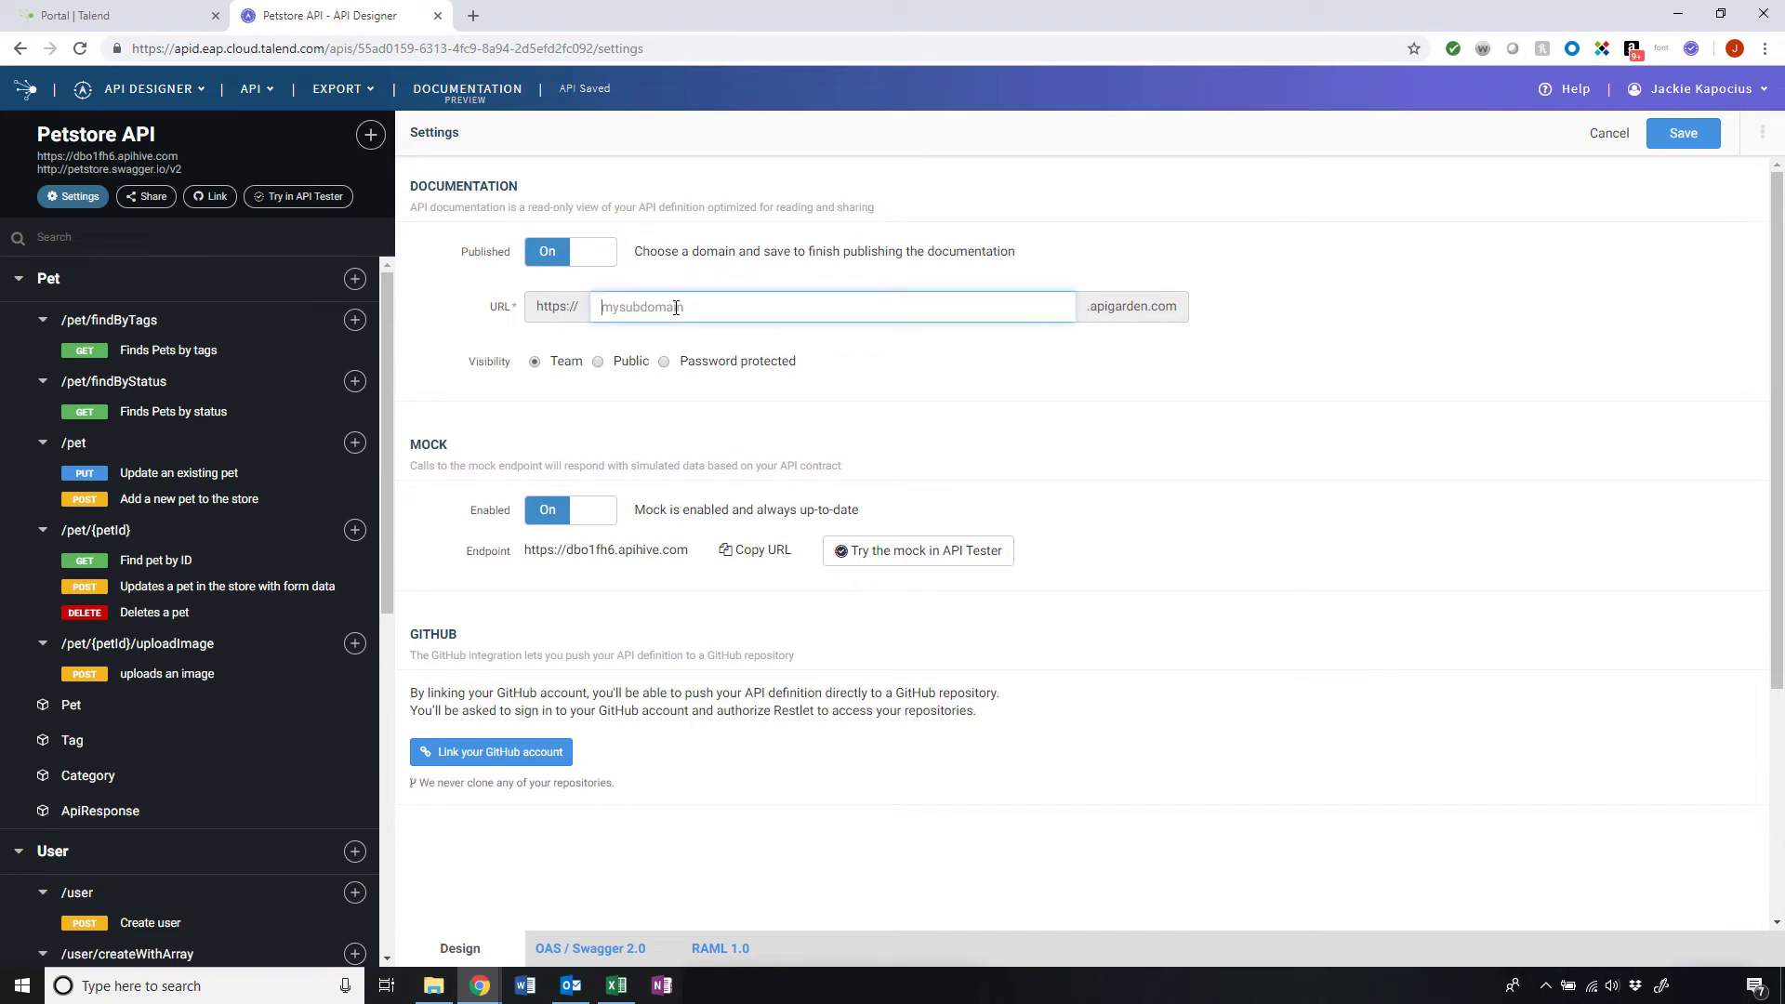
{"action": "type", "text": "mypetstoreapi"}
{"action": "left_click", "coordinate": [598, 362]}
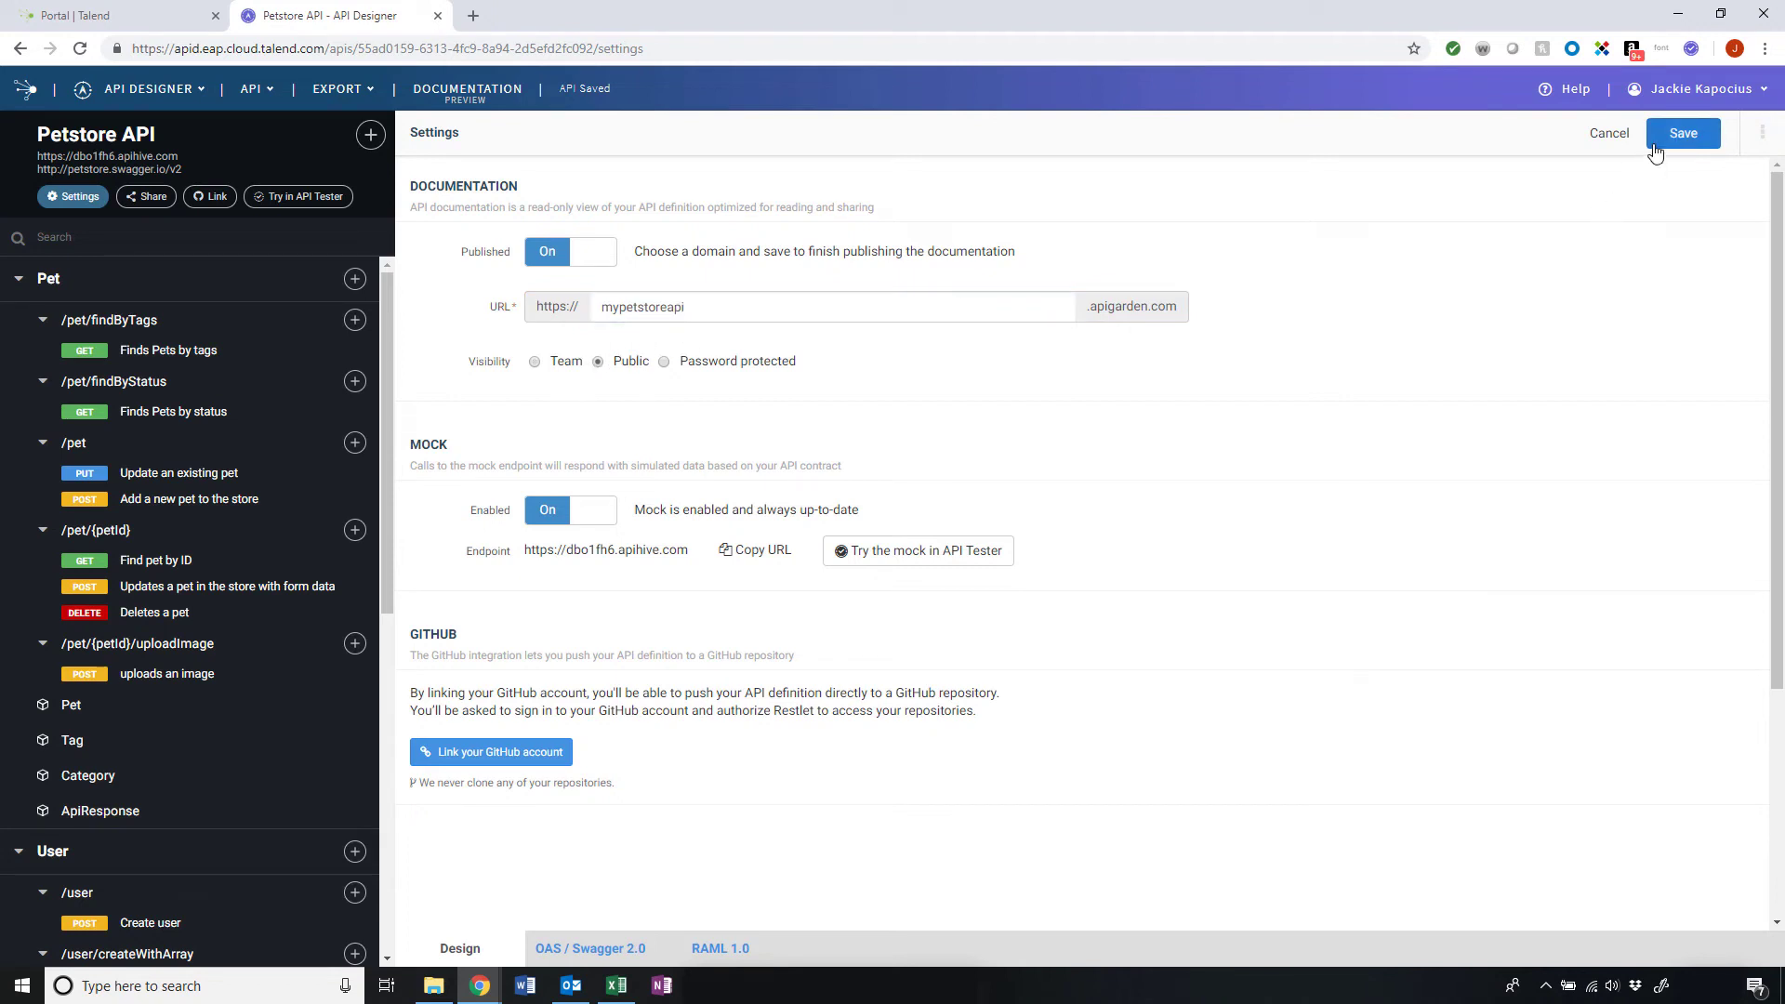
{"action": "left_click", "coordinate": [1680, 132]}
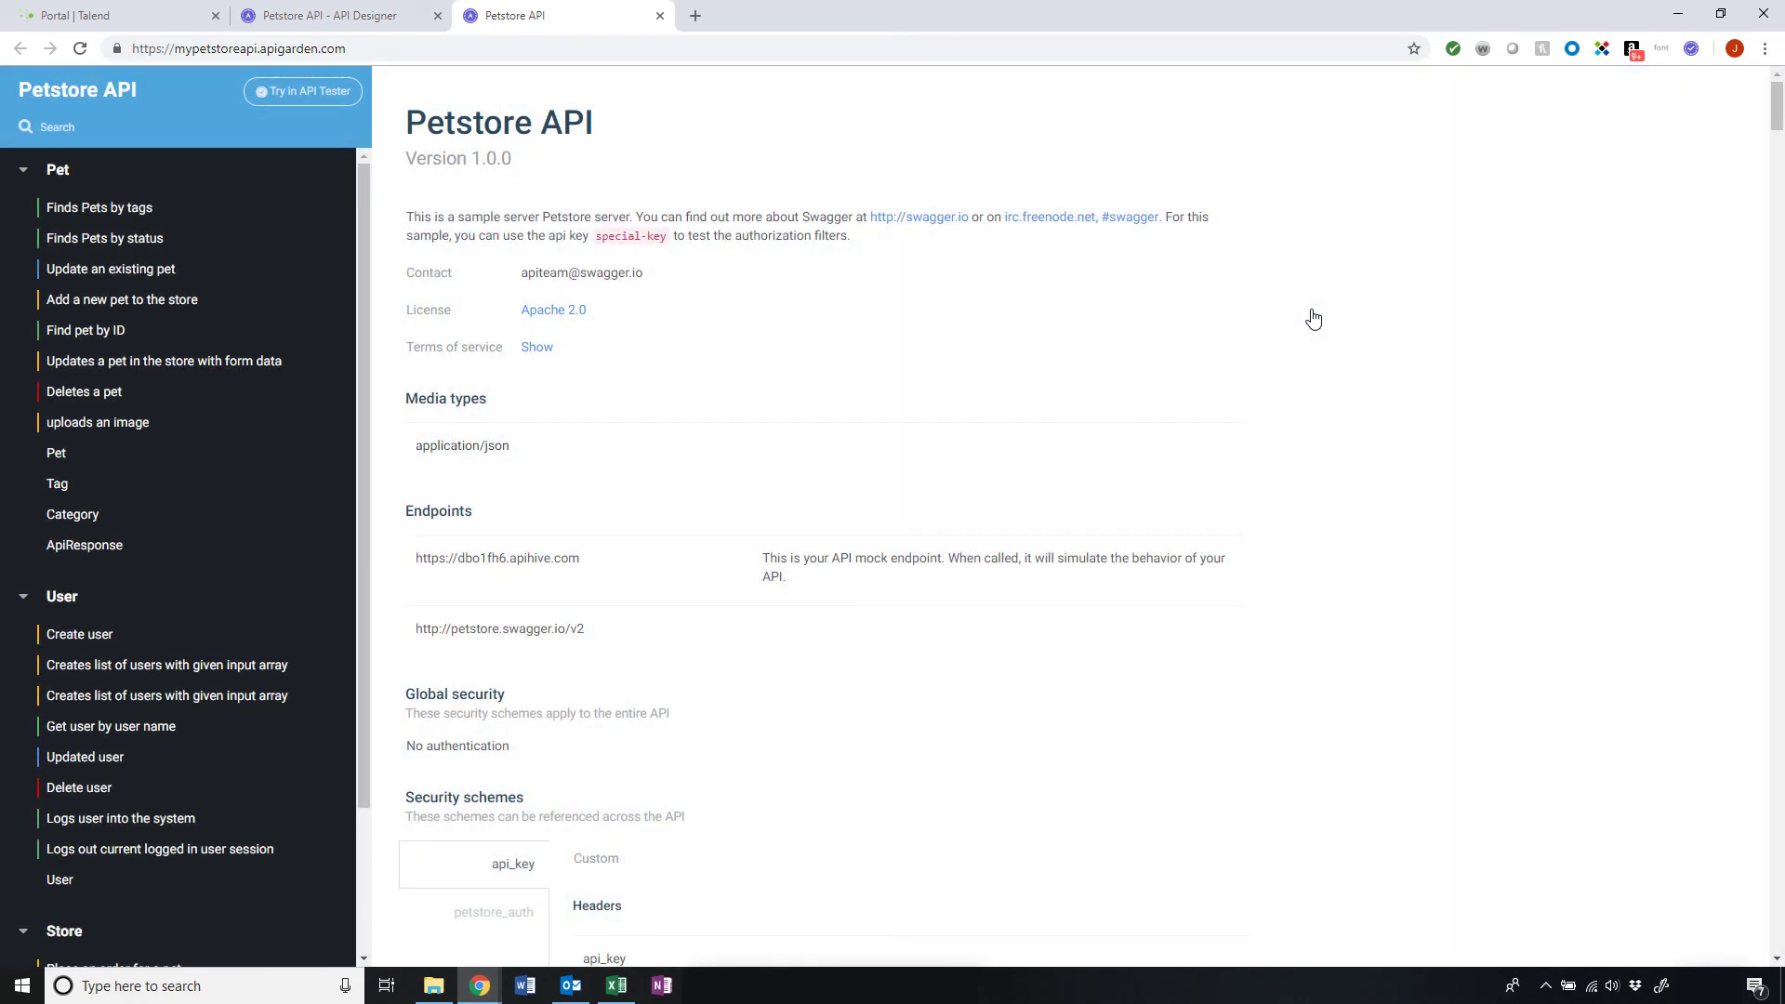
Browse Finds Pets by tags, Finds Pets by status and Update an existing pet, then try in API Tester.
{"action": "left_click", "coordinate": [178, 206]}
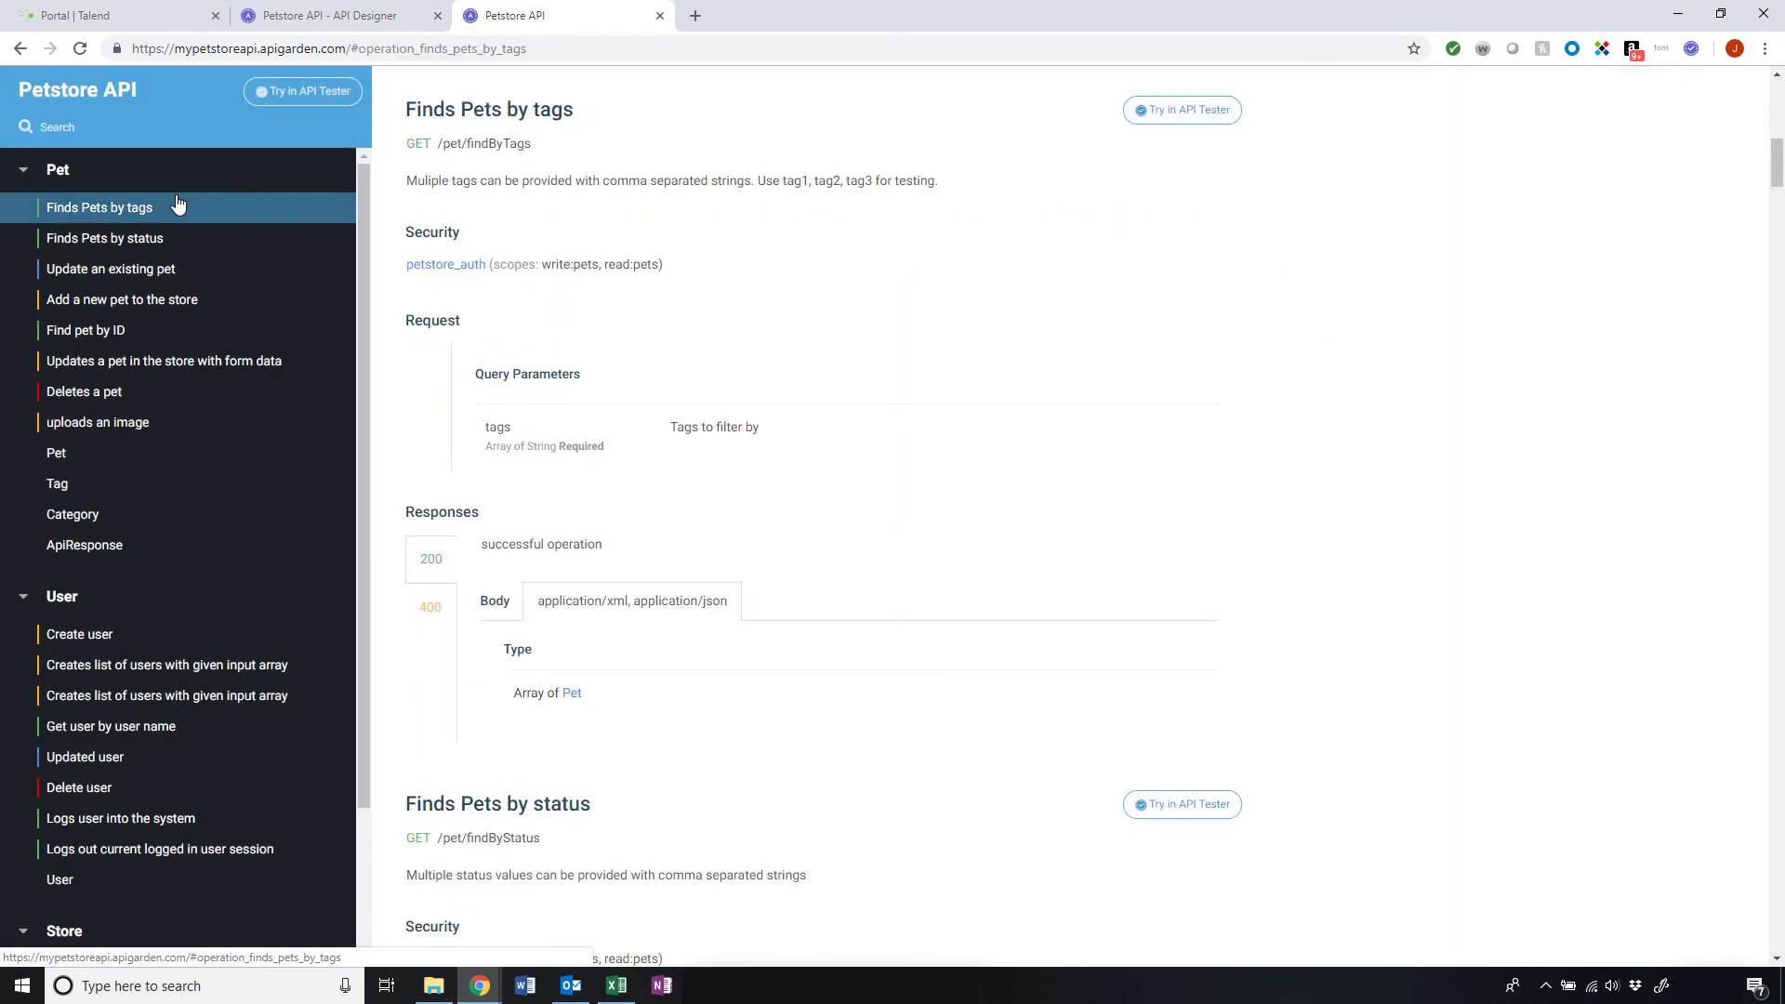
{"action": "left_click", "coordinate": [199, 239]}
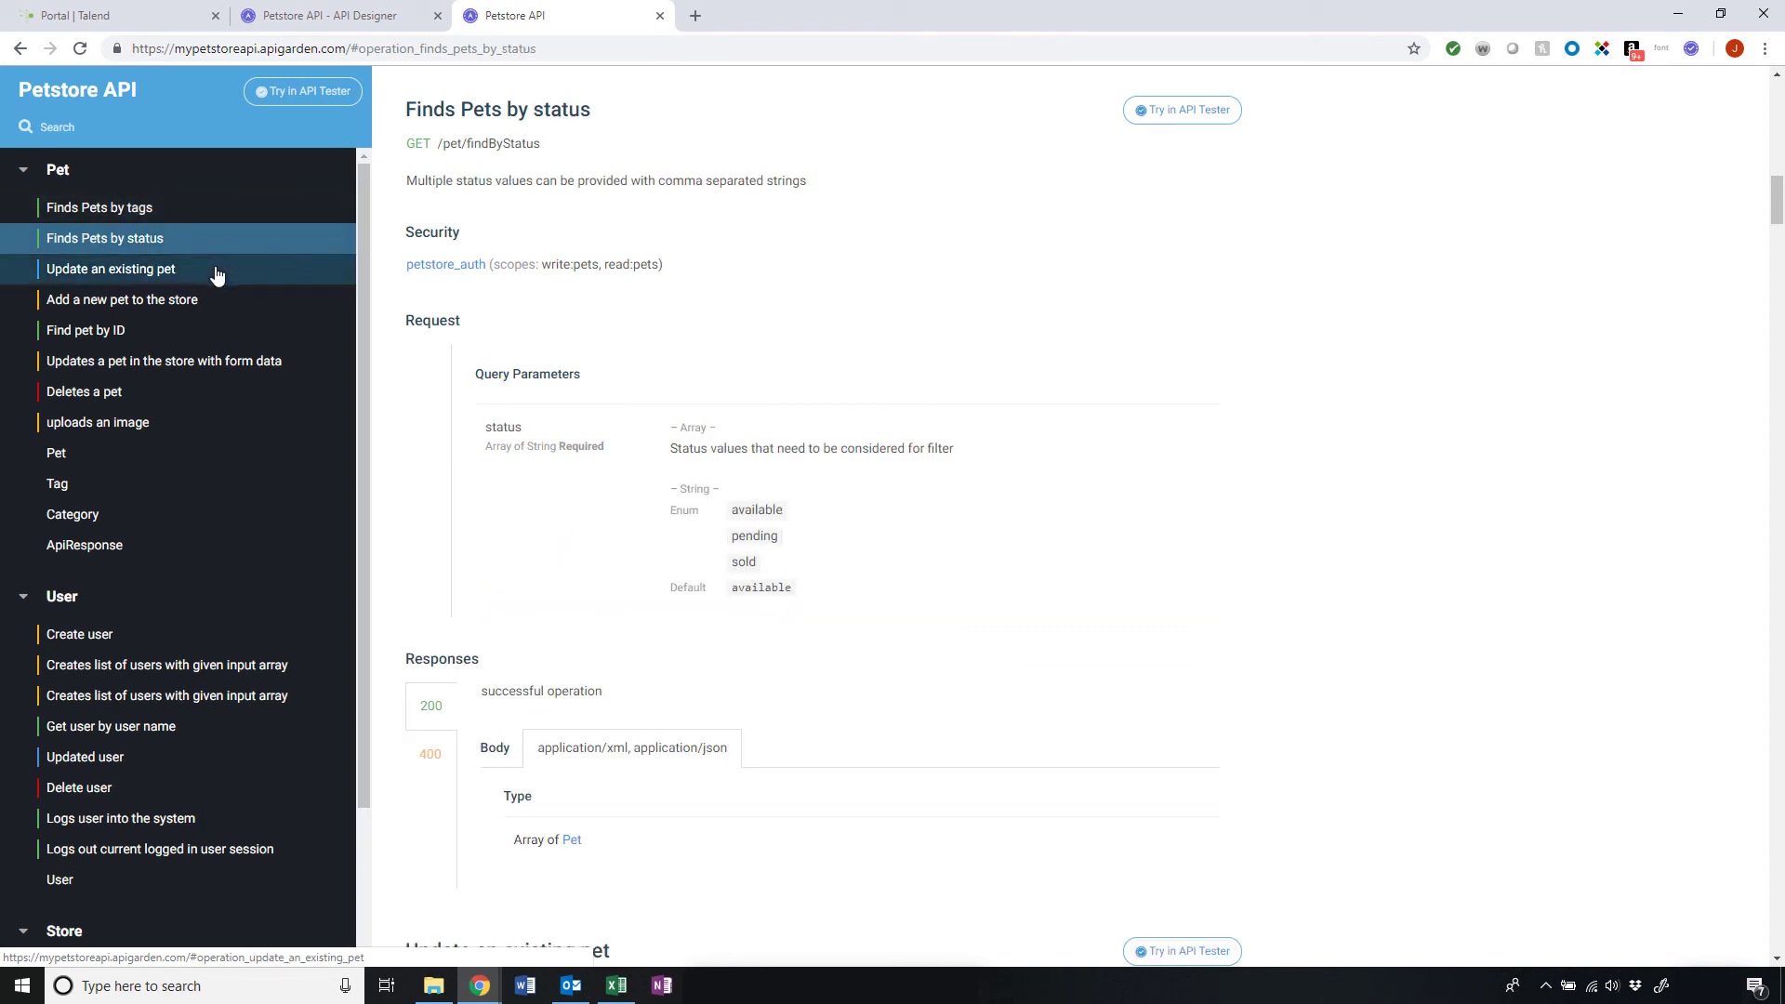
{"action": "left_click", "coordinate": [217, 270]}
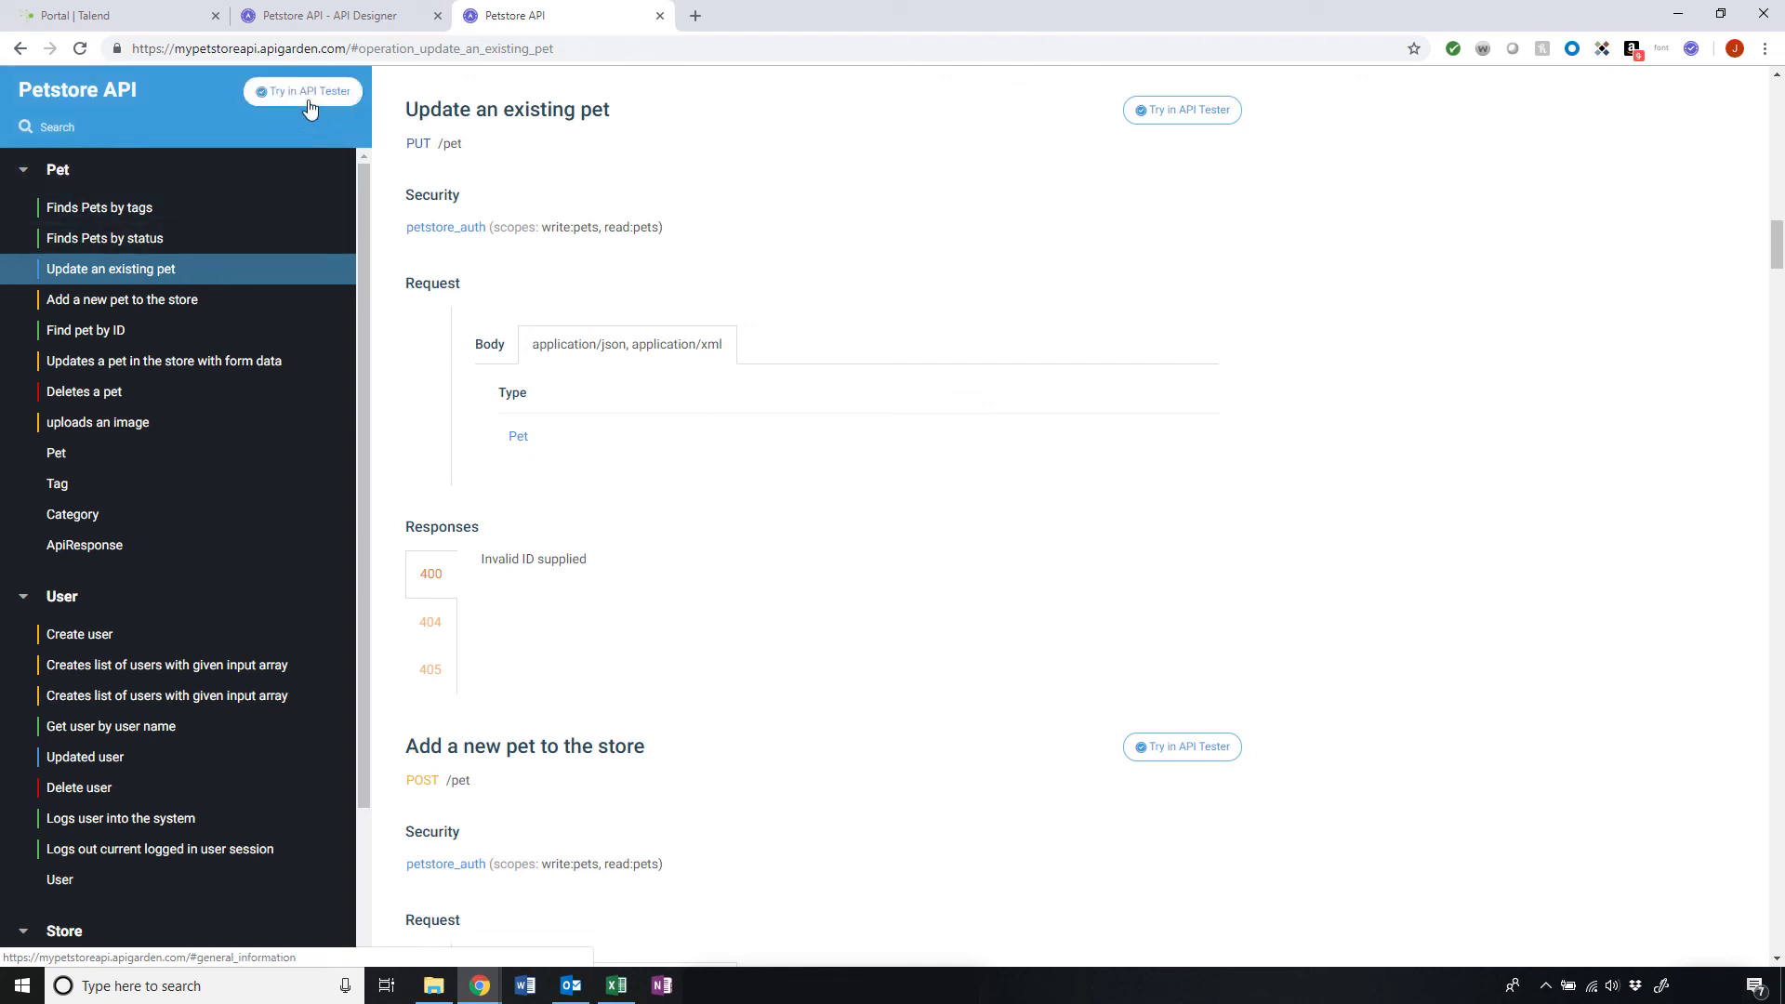
{"action": "left_click", "coordinate": [309, 107]}
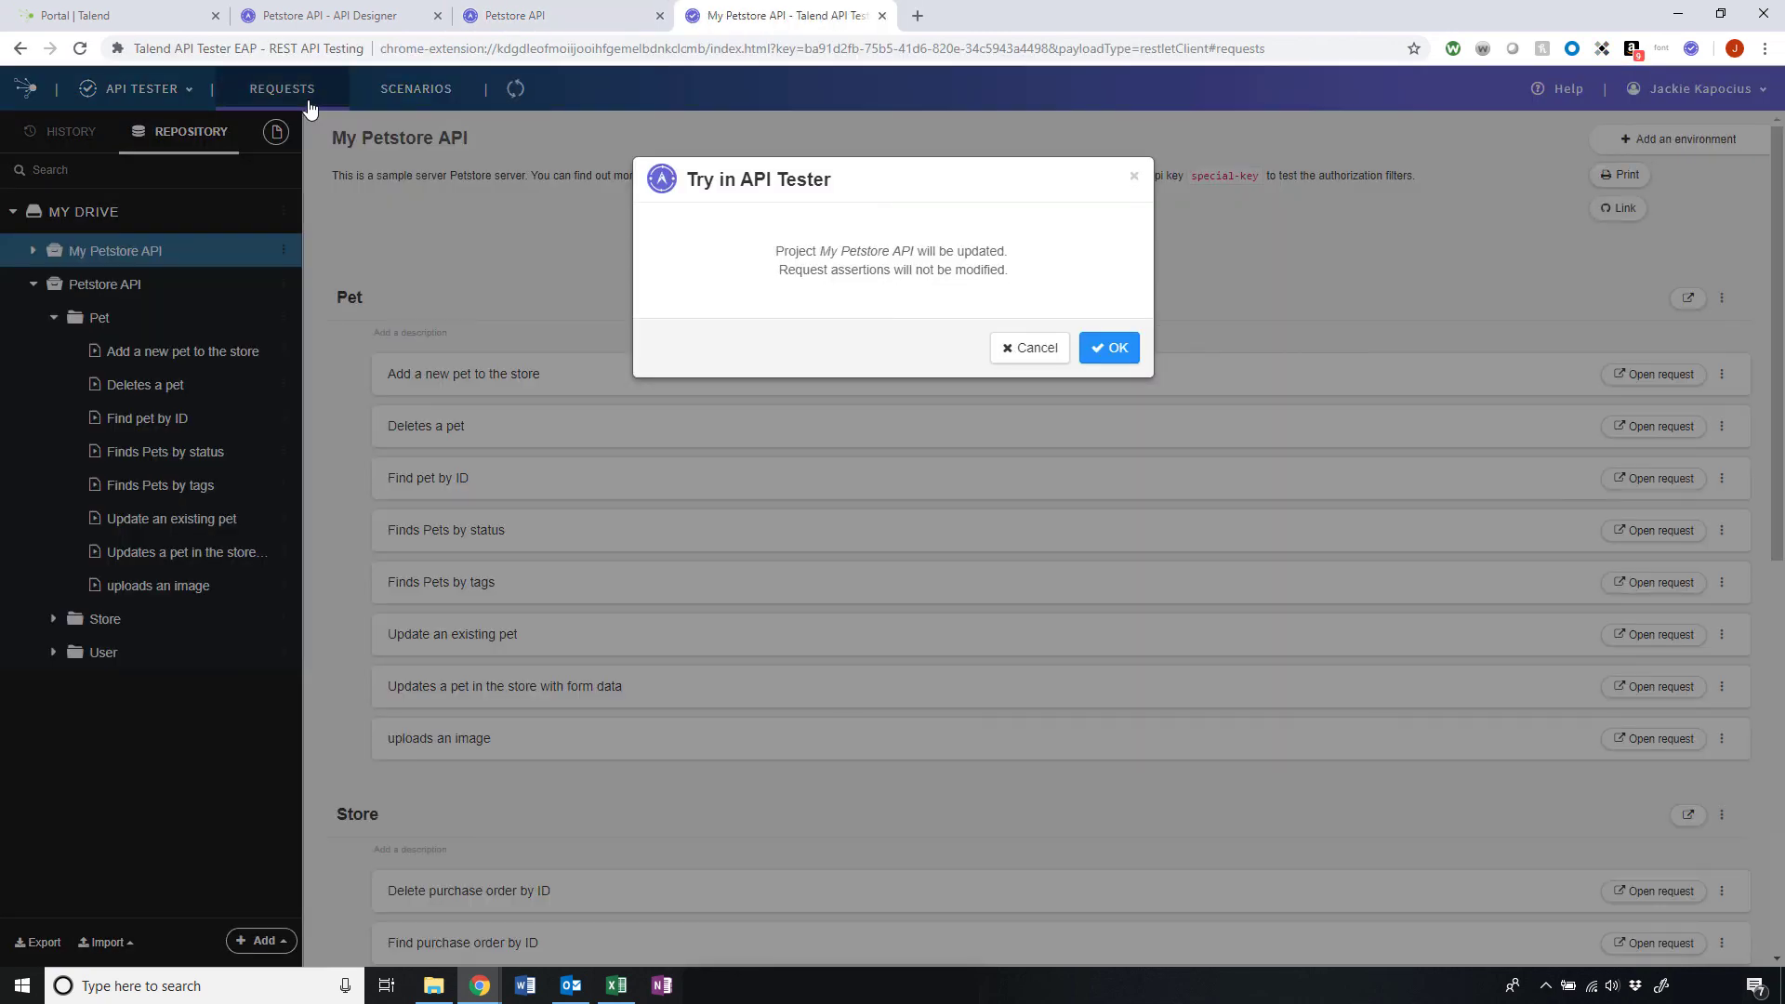
Confirm the My Petstore API project update and open the Add a new pet to the store request.
{"action": "left_click", "coordinate": [1116, 346]}
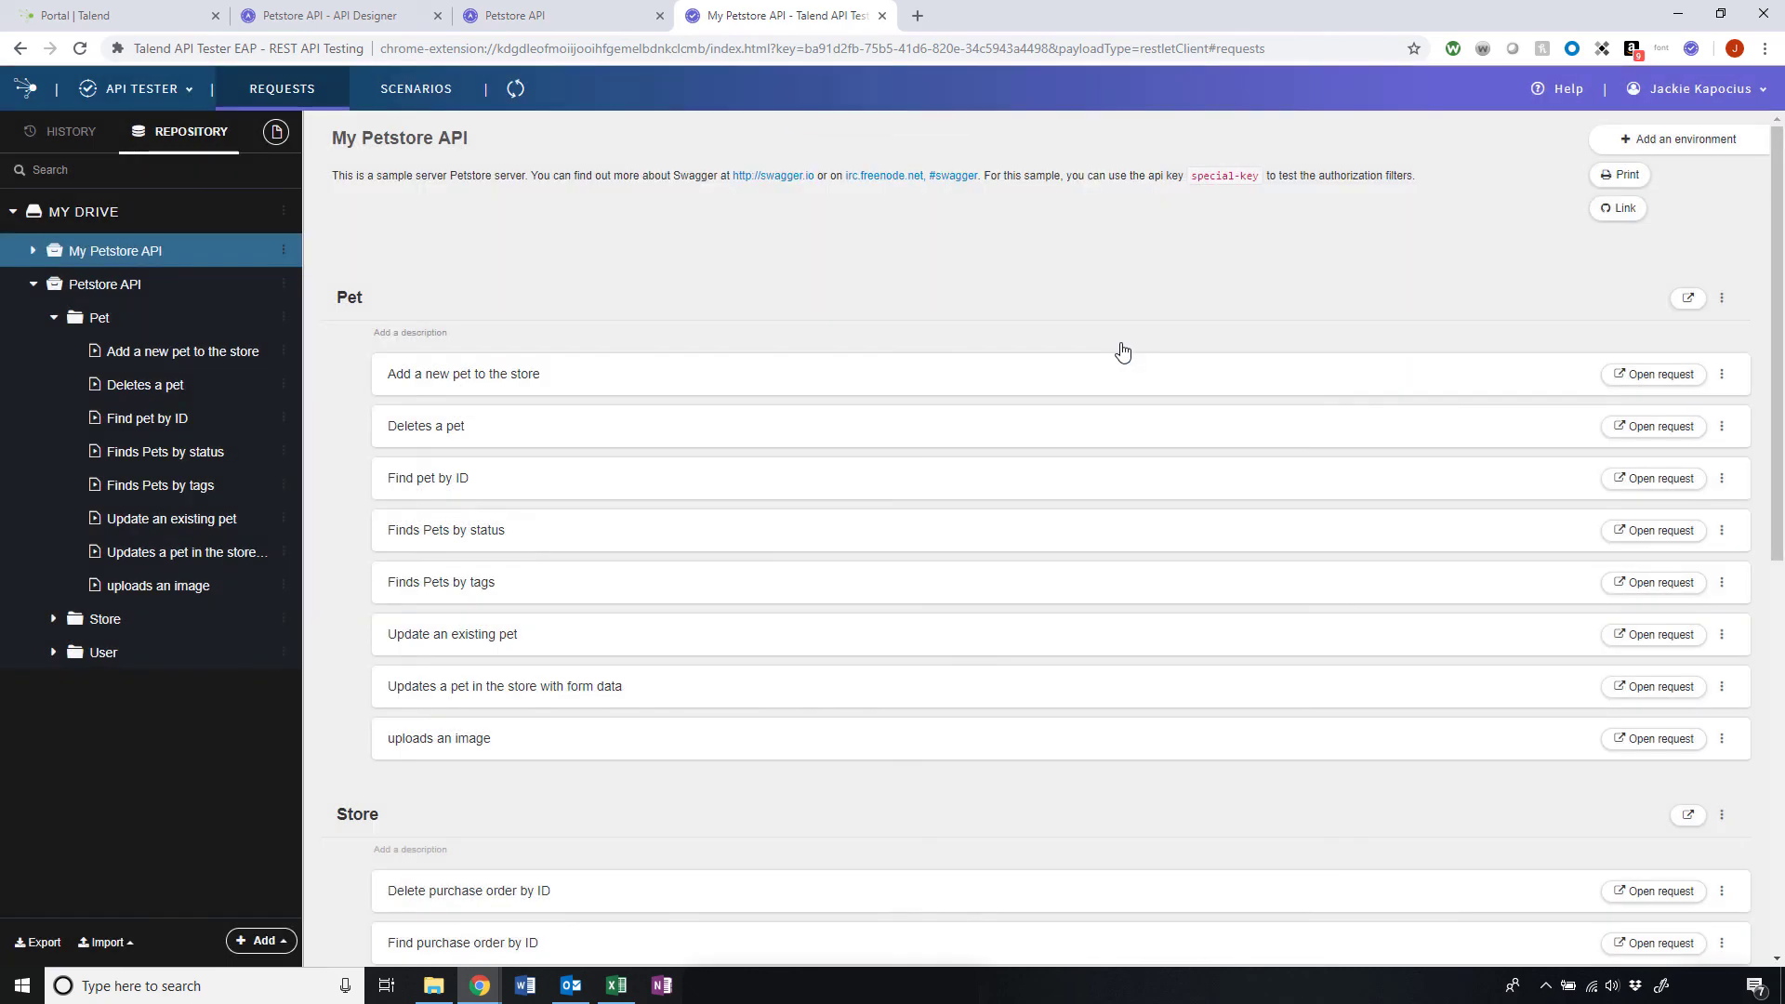
{"action": "left_click", "coordinate": [1653, 373]}
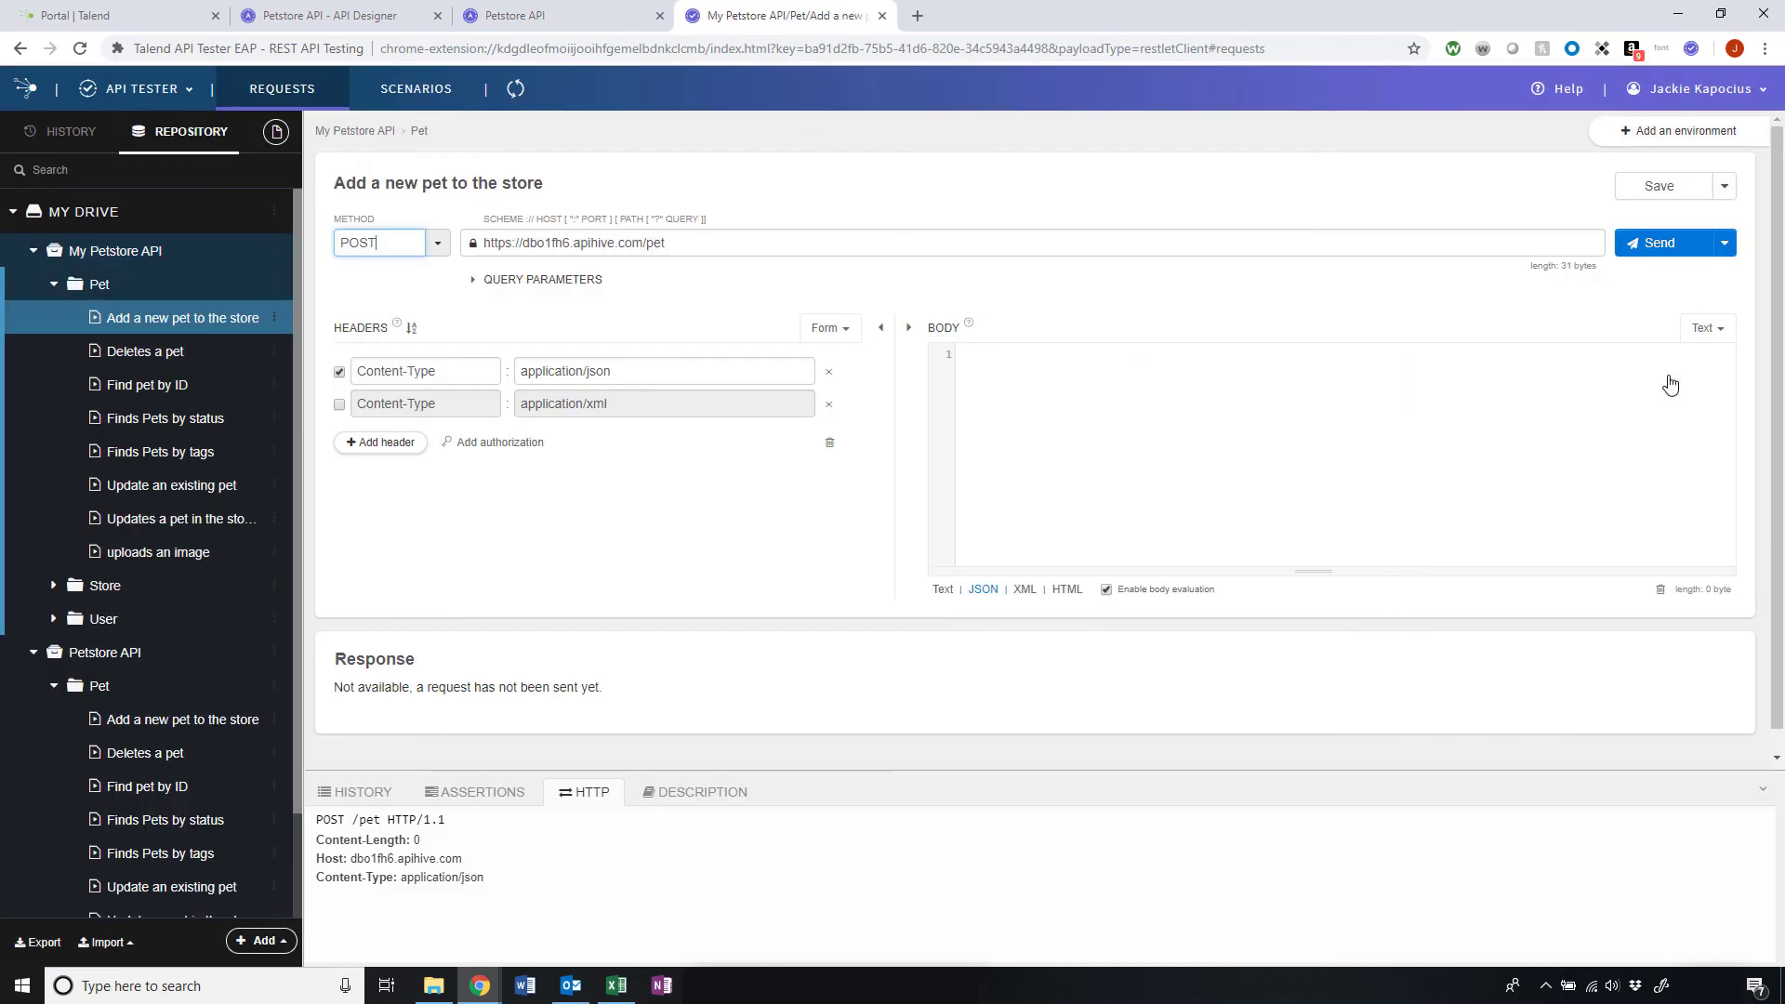